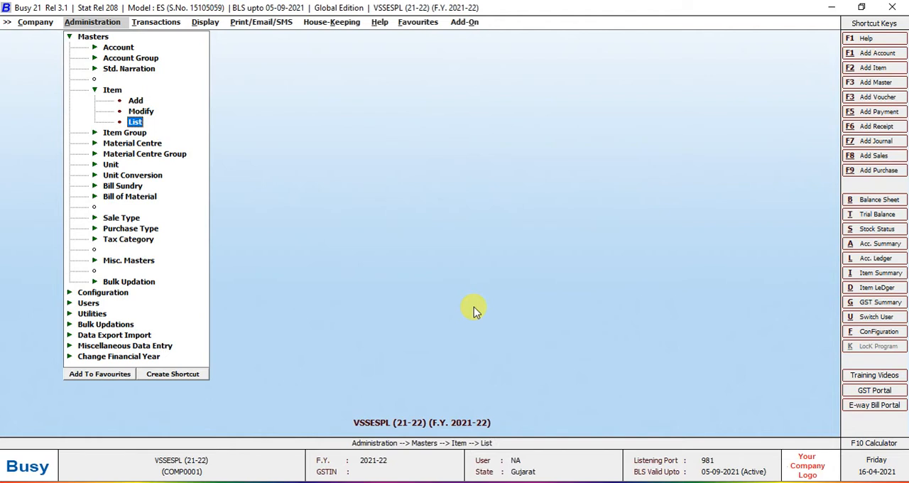
# Start a new item master and name the item "Busy 21 Enterprise Single User".
pyautogui.press('Up')
pyautogui.press('Up')
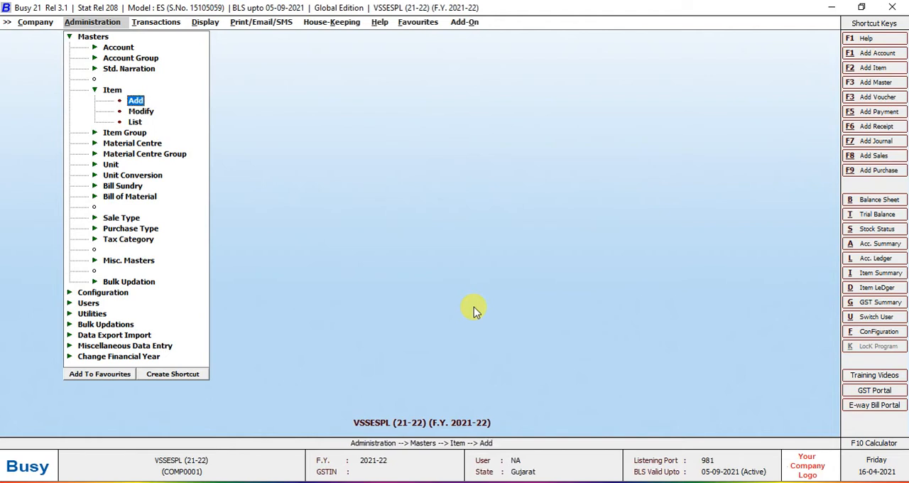
pyautogui.press('Return')
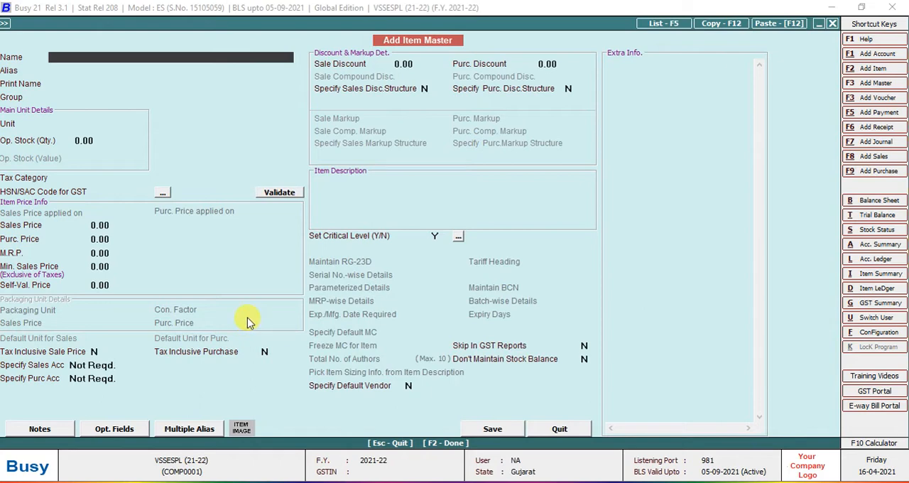
pyautogui.write('Busy 21 Enterp')
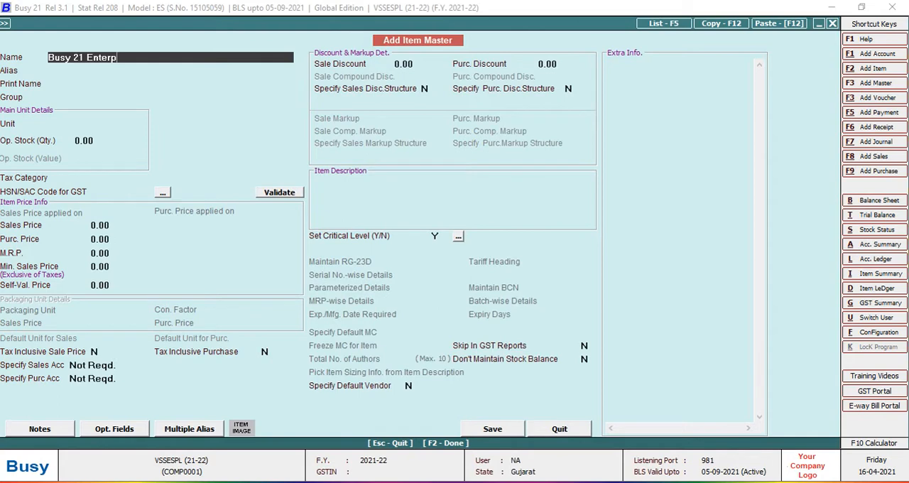
pyautogui.write('rise Single User')
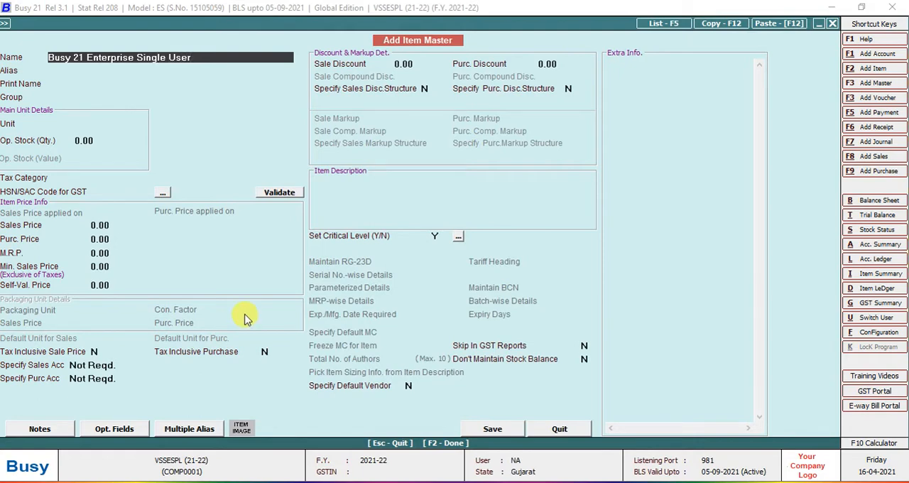
pyautogui.press('Return')
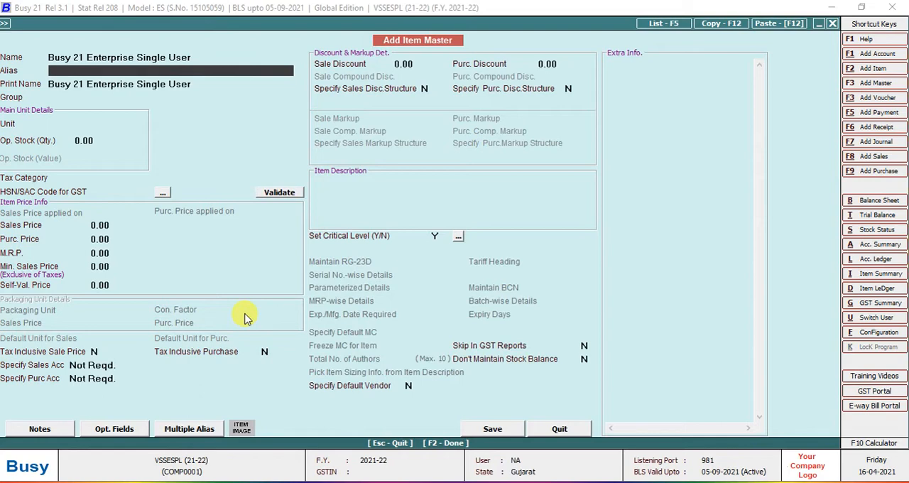
# Set the new item's alias to 21ES.
pyautogui.write('21ES')
pyautogui.press('Return')
pyautogui.press('Up')
pyautogui.press('Down')
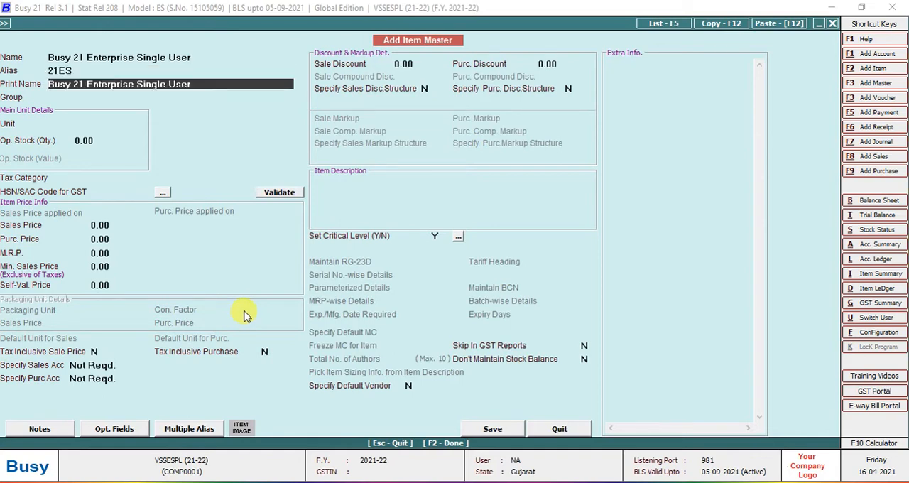
# Replace the item's print name with "Busy Enterprise Single User (ES)".
pyautogui.press('BackSpace')
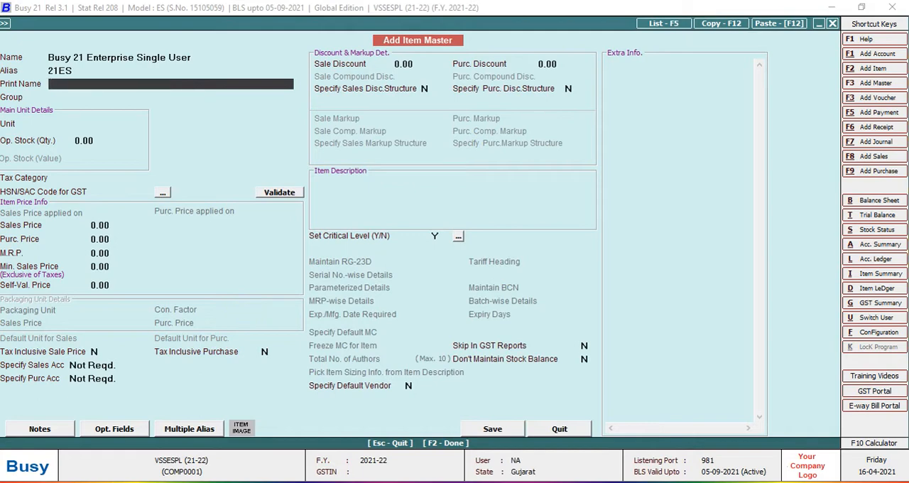
pyautogui.write('Busy Enterprise Singl')
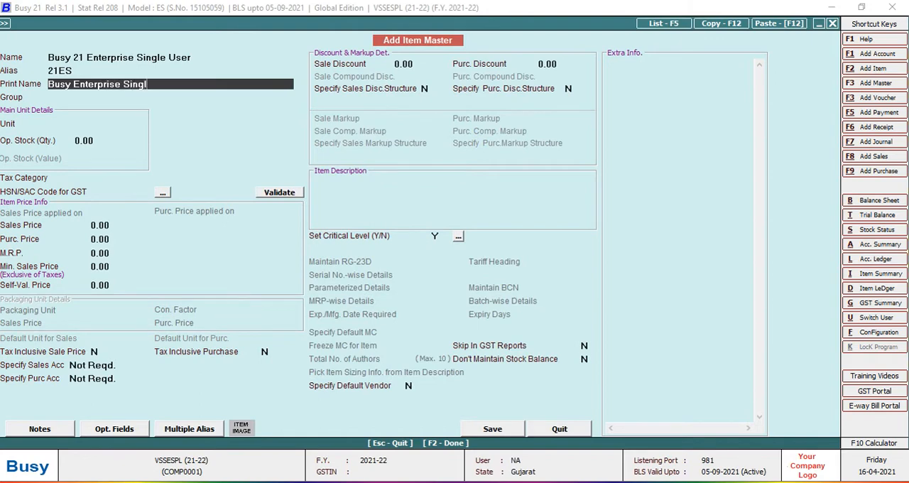
pyautogui.write('e User (ES)')
pyautogui.press('Return')
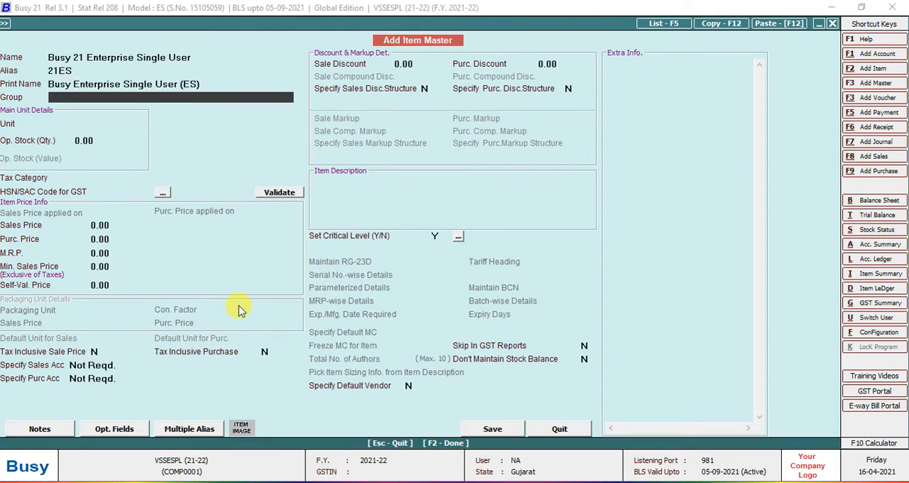
# Create and save a new primary item group named Busy from the item's group field.
pyautogui.press('space')
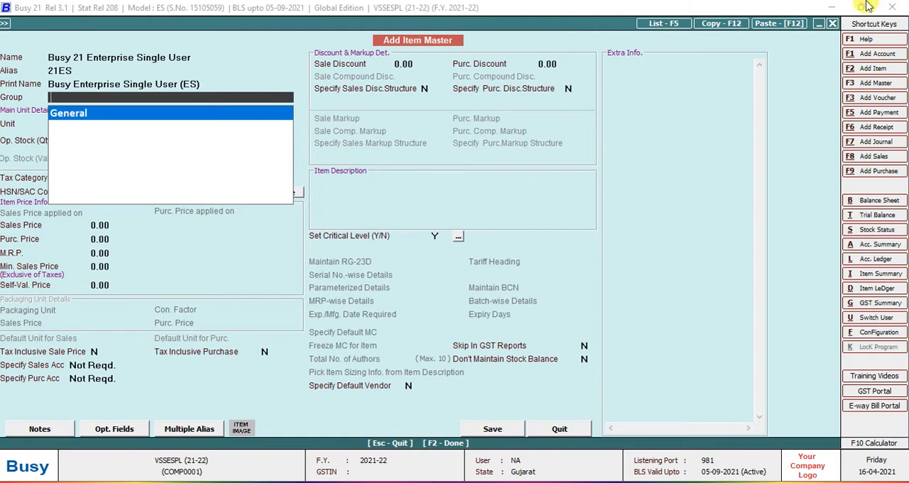
pyautogui.click(876, 84)
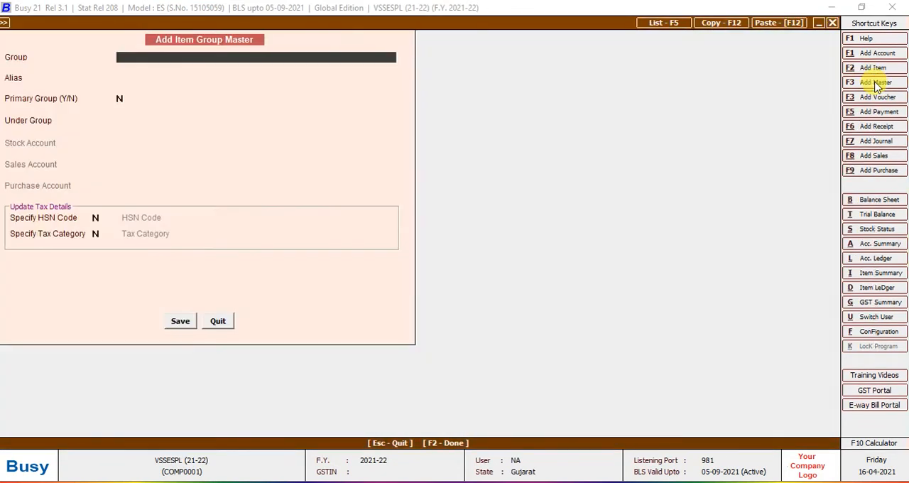
pyautogui.write('Busy')
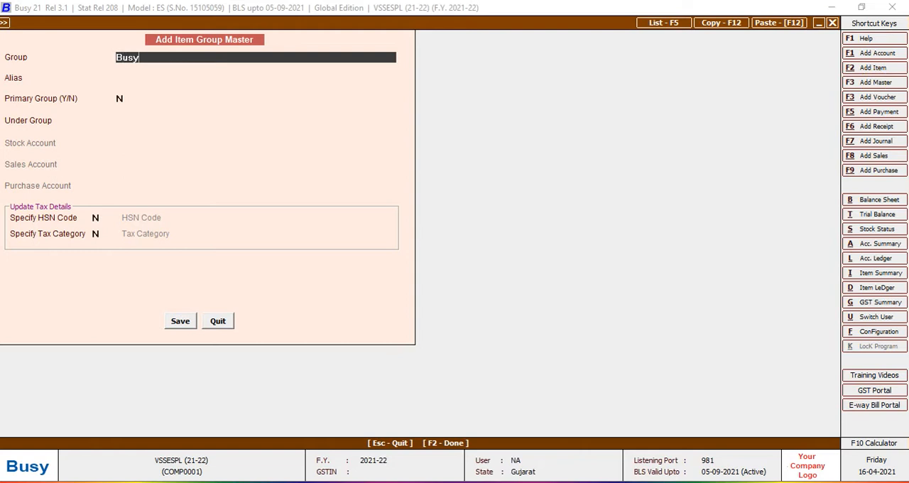
pyautogui.press('Return')
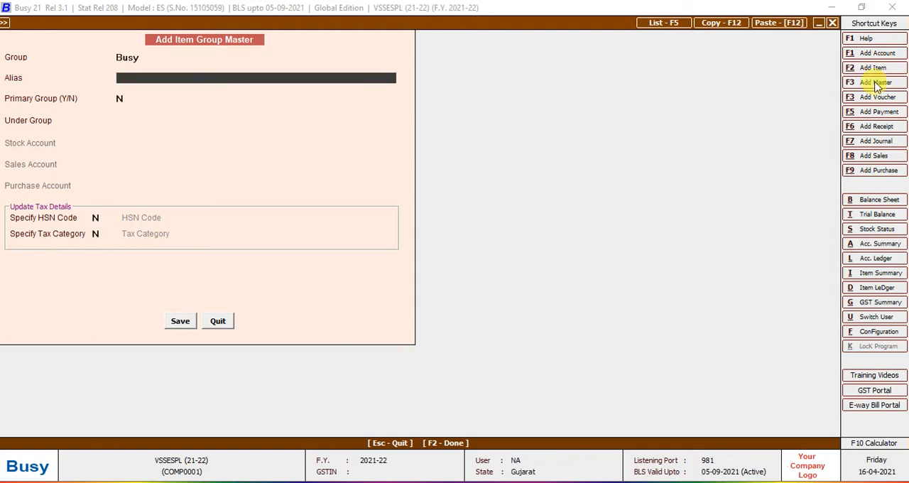
pyautogui.press('Return')
pyautogui.write('y')
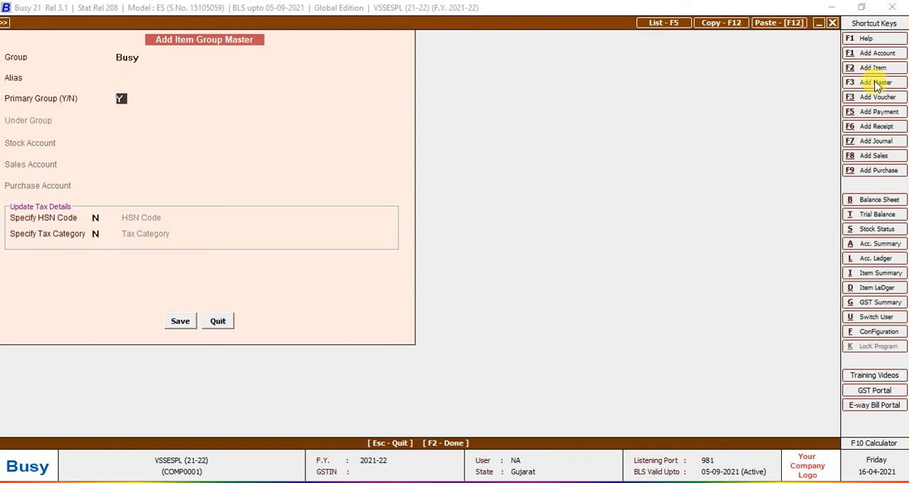
pyautogui.press('Return')
pyautogui.press('Return')
pyautogui.press('Return')
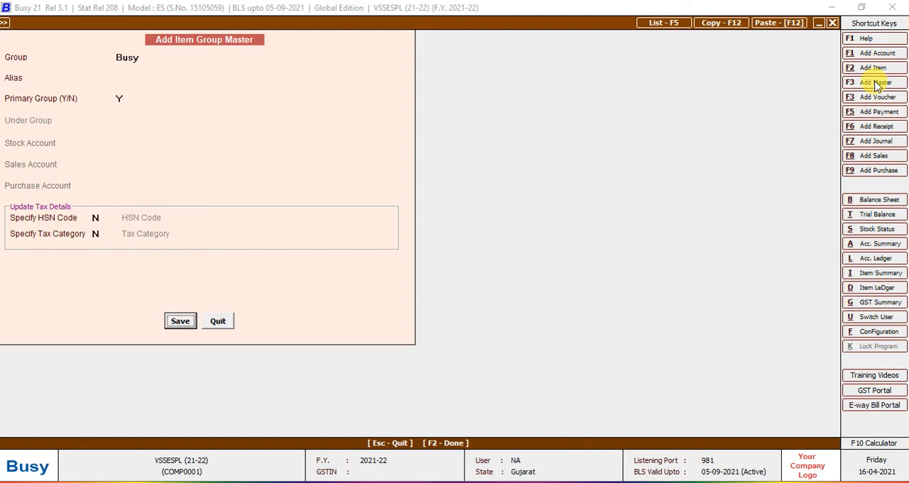
pyautogui.press('Return')
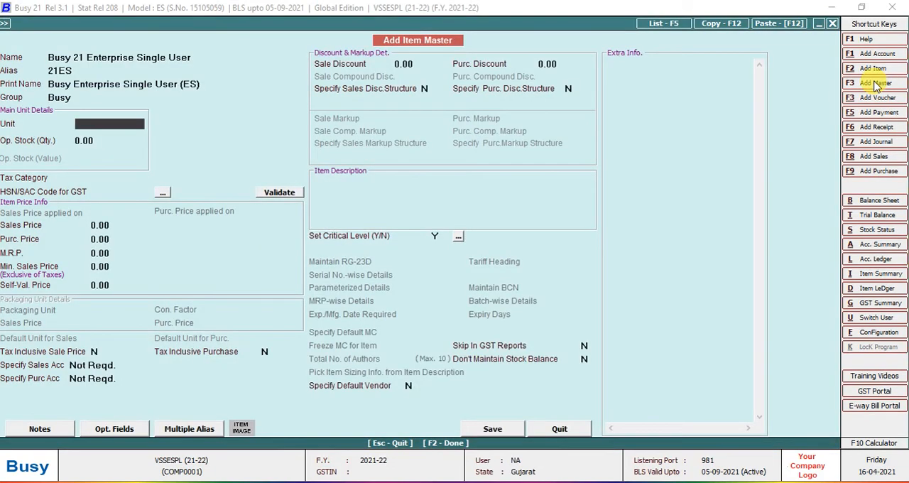
# Assign the item to the Busy group and set its main unit to Pcs.
pyautogui.press('Up')
pyautogui.press('space')
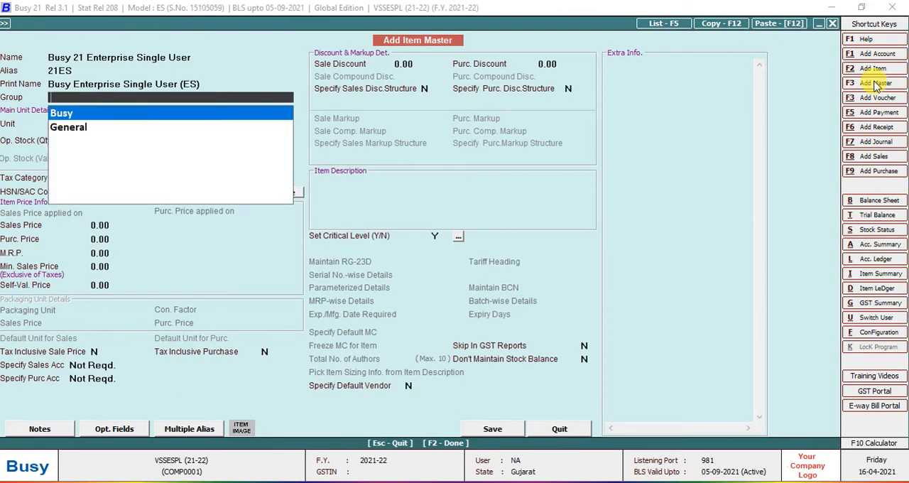
pyautogui.press('Return')
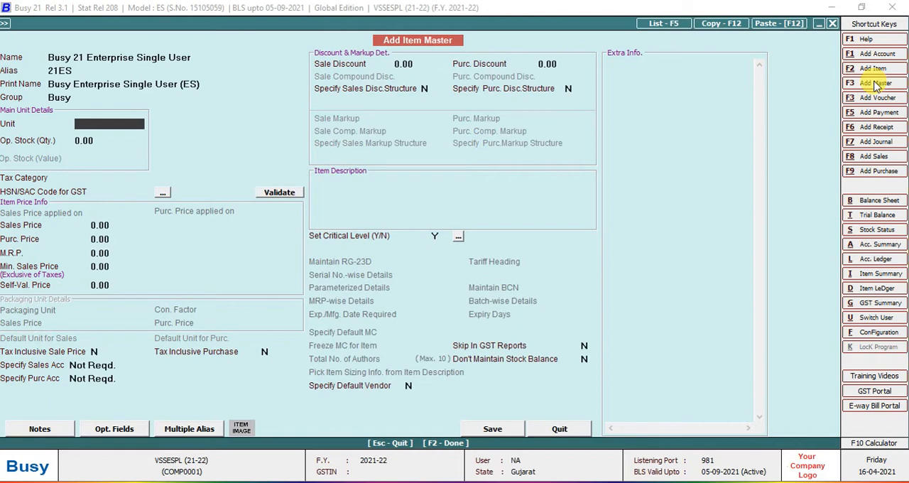
pyautogui.write('pcs')
pyautogui.press('Return')
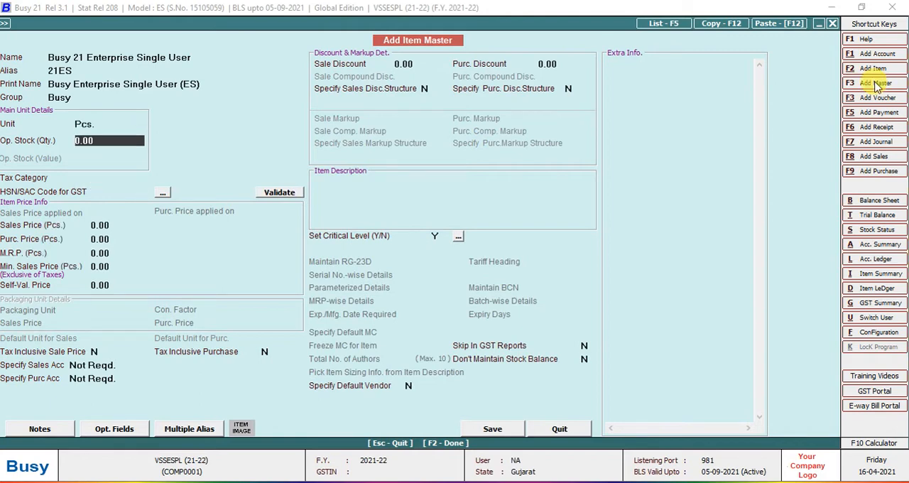
# Clear the item's unit to browse the available units and view the form for adding a new one.
pyautogui.press('Up')
pyautogui.press('Delete')
pyautogui.press('Delete')
pyautogui.press('Delete')
pyautogui.press('space')
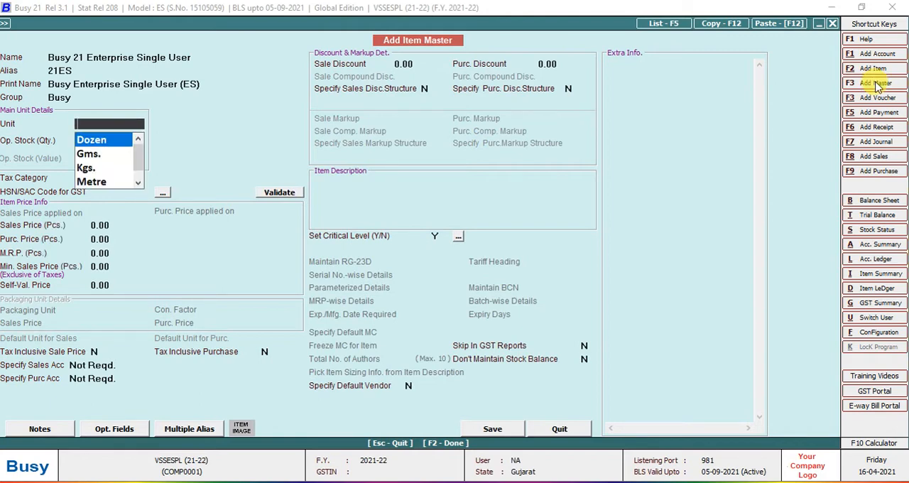
pyautogui.press('Down')
pyautogui.press('Down')
pyautogui.press('Down')
pyautogui.press('Down')
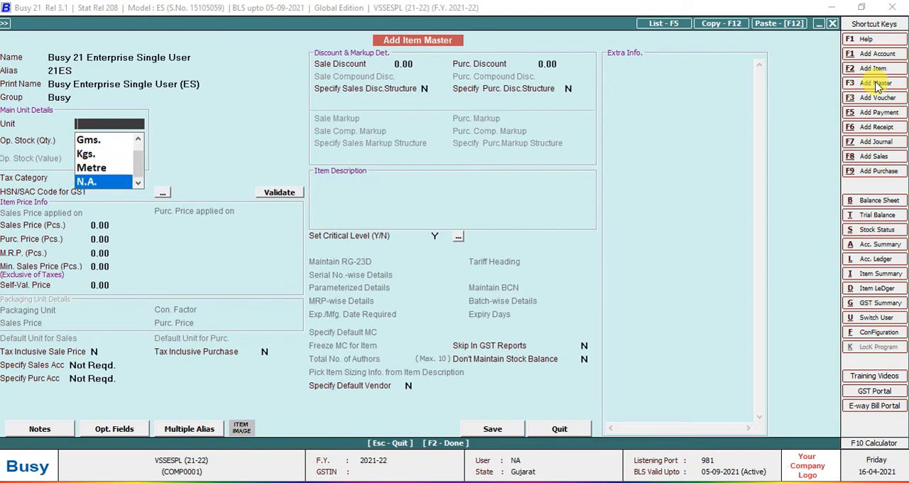
pyautogui.press('Up')
pyautogui.press('Up')
pyautogui.press('Up')
pyautogui.press('Up')
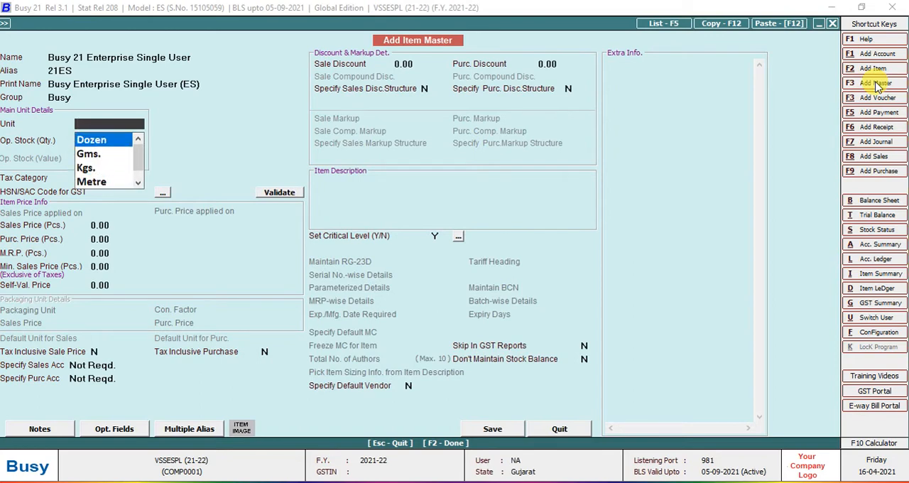
pyautogui.press('Down')
pyautogui.press('Down')
pyautogui.press('Down')
pyautogui.press('Down')
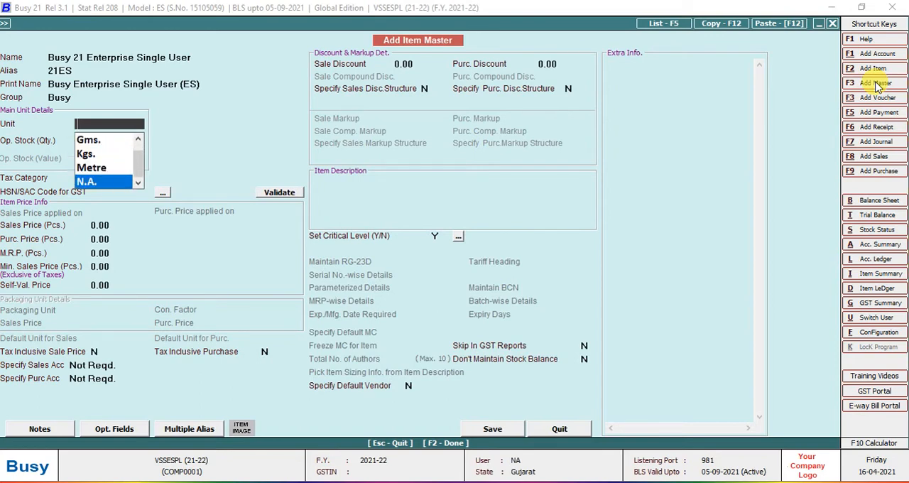
pyautogui.click(877, 84)
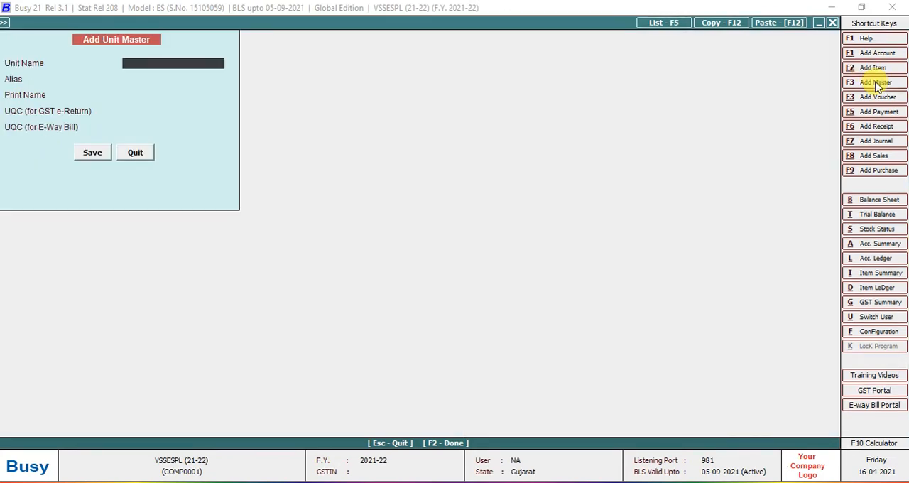
pyautogui.press('Escape')
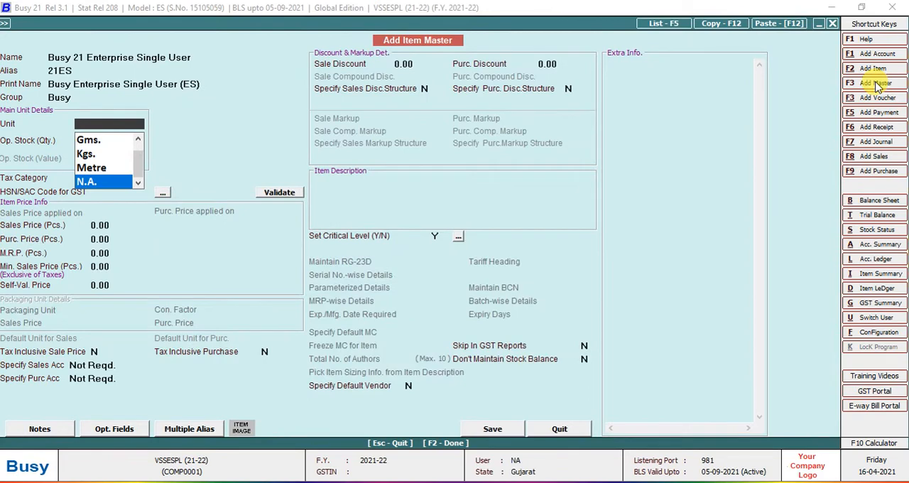
# Choose Pcs. again as the item's main unit.
pyautogui.write('pc')
pyautogui.press('Return')
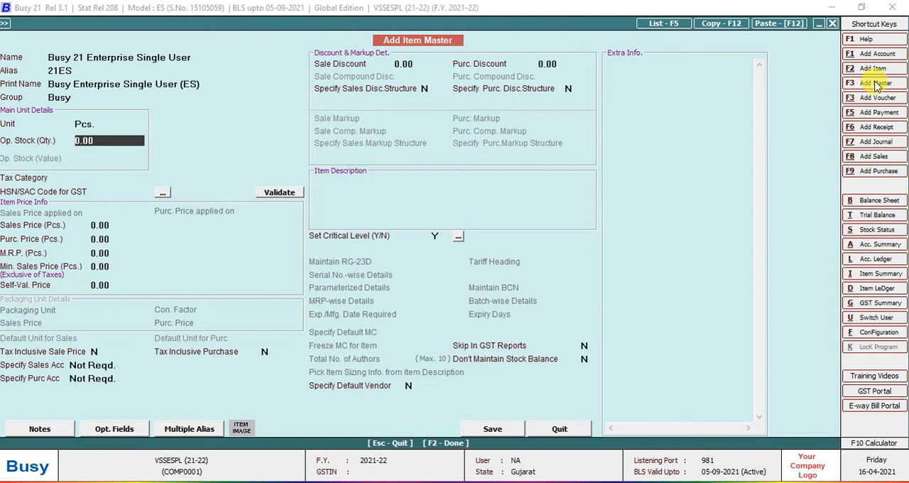
# Enter an opening stock quantity of 25 for the item and clear it again.
pyautogui.write('25')
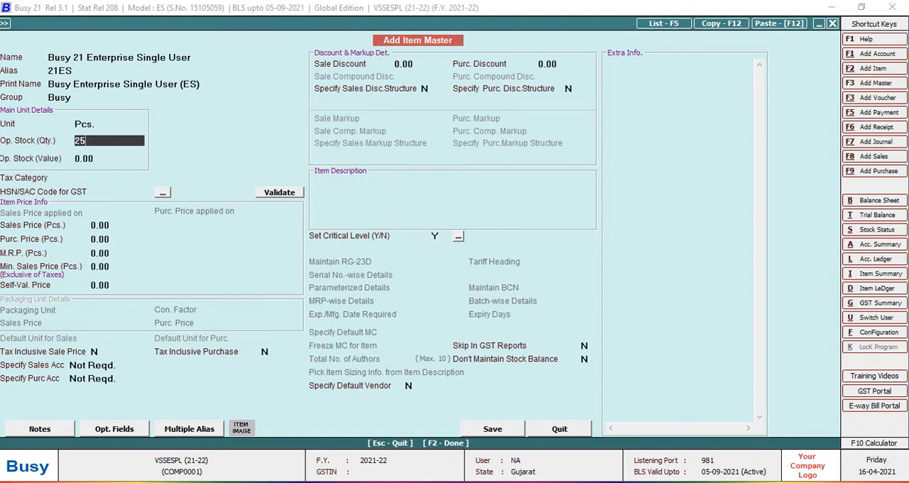
pyautogui.press('BackSpace')
pyautogui.press('BackSpace')
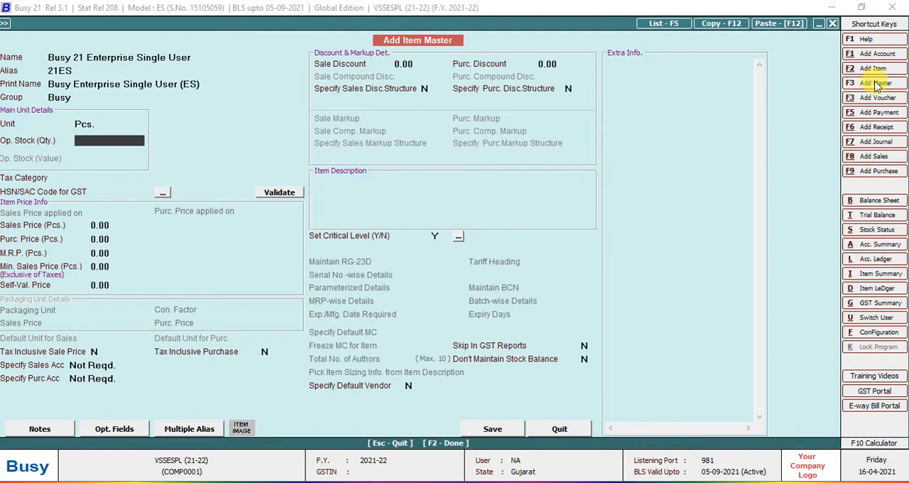
pyautogui.write('25')
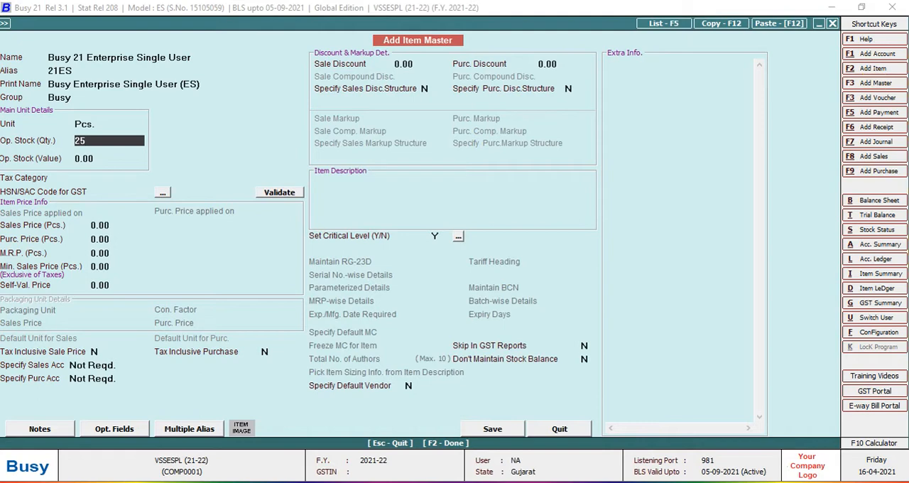
pyautogui.press('Return')
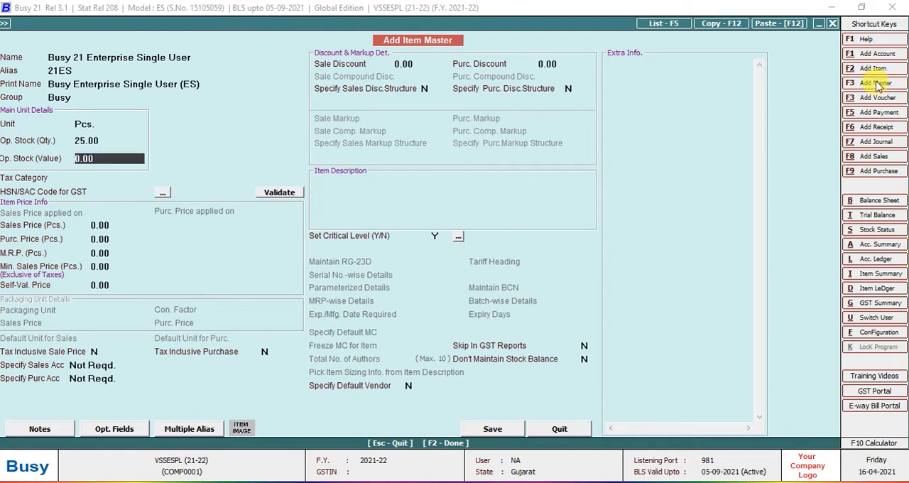
pyautogui.press('Up')
pyautogui.press('Delete')
pyautogui.press('Delete')
pyautogui.press('Delete')
pyautogui.press('Delete')
pyautogui.press('Delete')
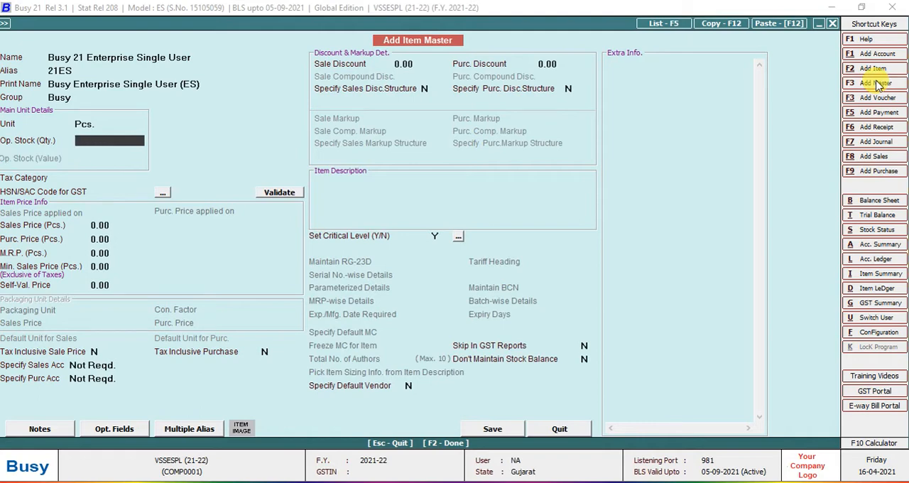
pyautogui.press('Return')
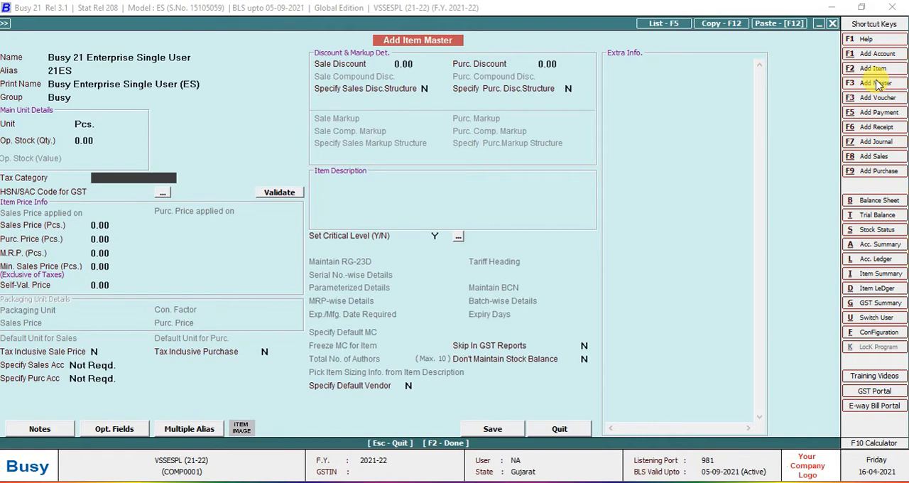
# Browse the available tax categories and filter the list for 5% rates.
pyautogui.press('Down')
pyautogui.press('Down')
pyautogui.press('Down')
pyautogui.press('Down')
pyautogui.press('Down')
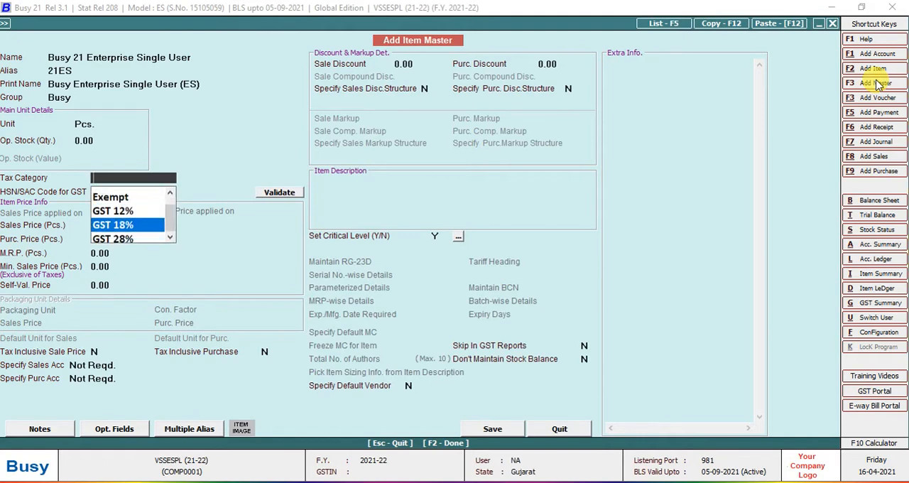
pyautogui.press('Up')
pyautogui.press('Up')
pyautogui.press('Up')
pyautogui.press('Up')
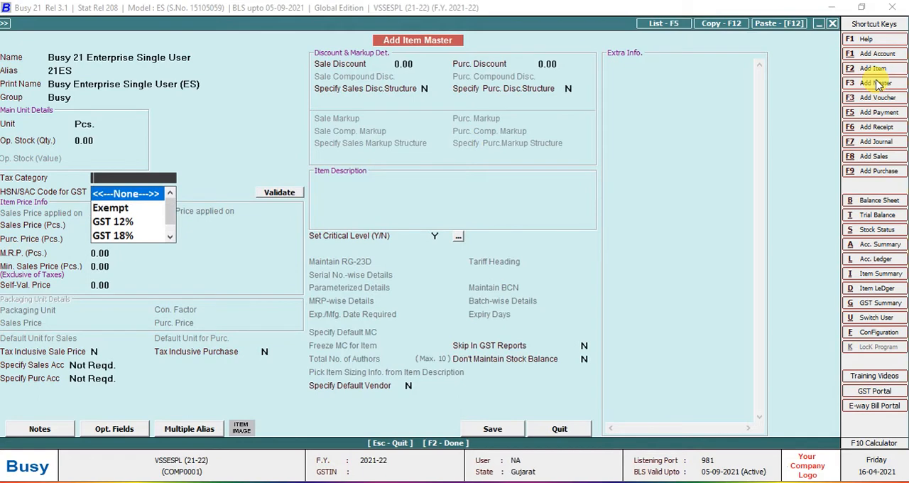
pyautogui.press('Down')
pyautogui.press('Down')
pyautogui.press('Down')
pyautogui.press('Down')
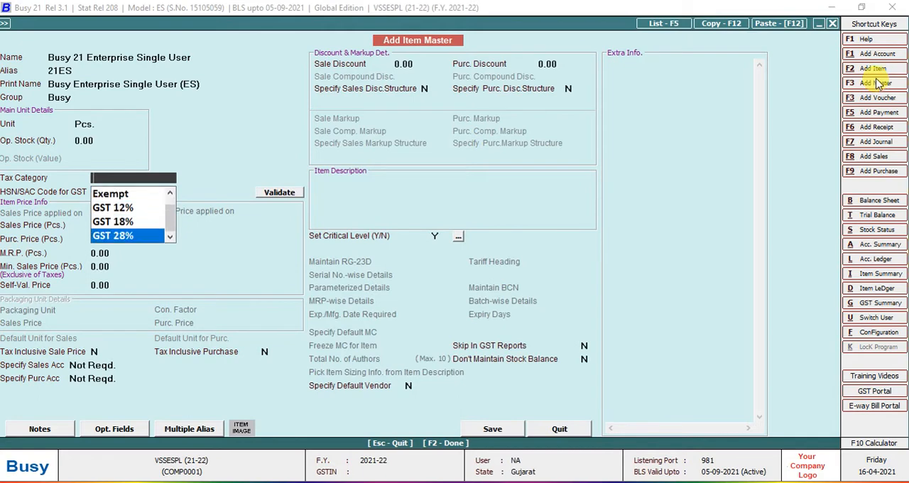
pyautogui.write('5')
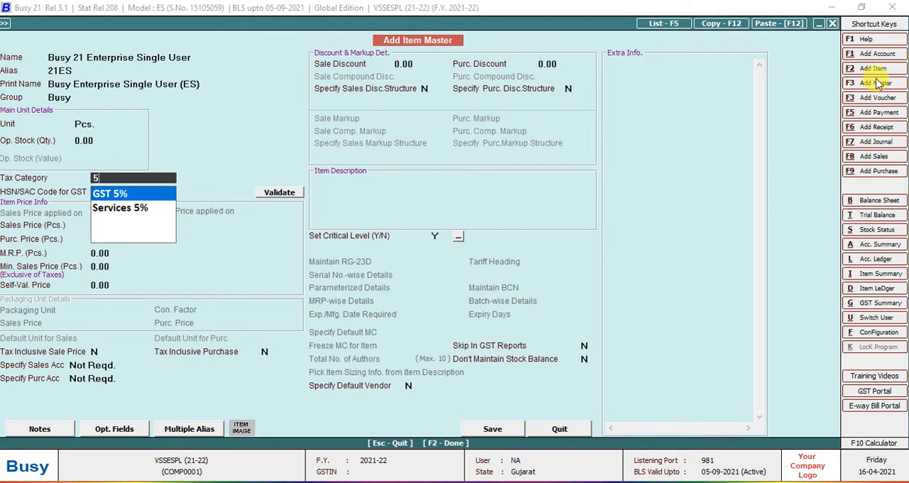
pyautogui.press('Down')
pyautogui.press('Up')
# Set the item's tax category to GST 18%.
pyautogui.press('Down')
pyautogui.press('Down')
pyautogui.press('Down')
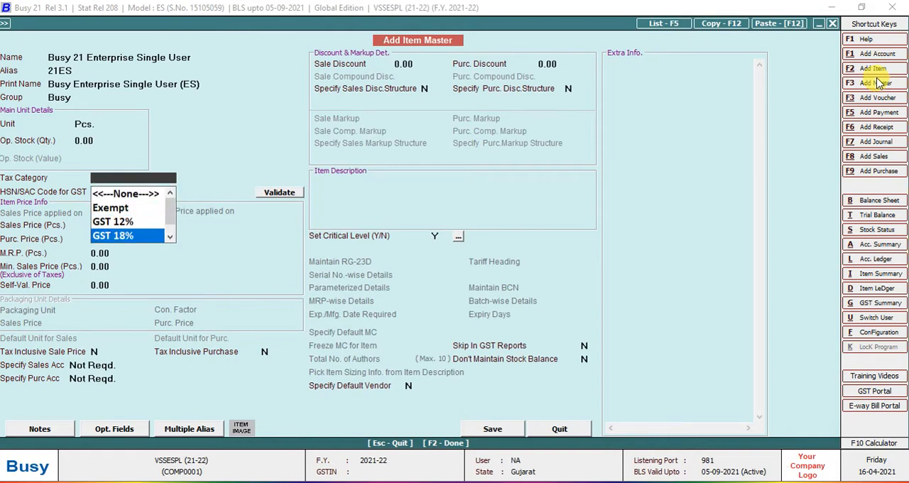
pyautogui.press('Return')
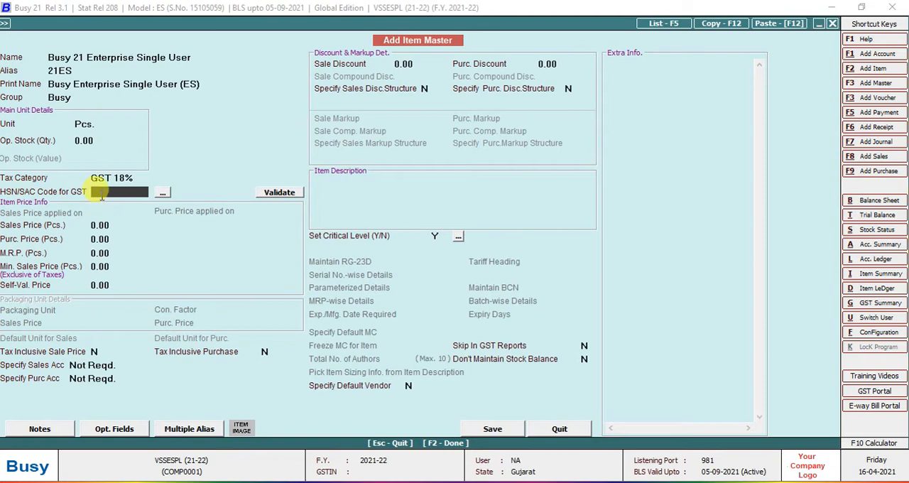
# Add a date-wise HSN entry for the item effective 01-04-2017 with HSN code 8896.
pyautogui.click(163, 194)
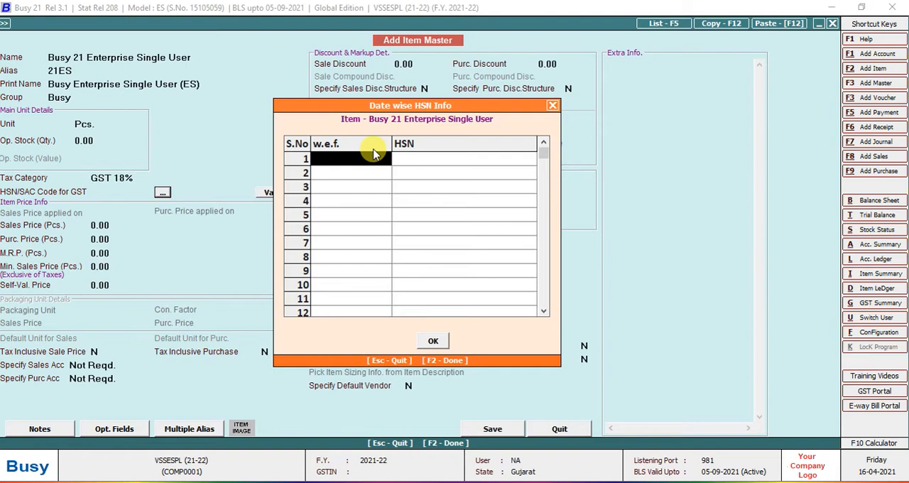
pyautogui.write('1.4.201')
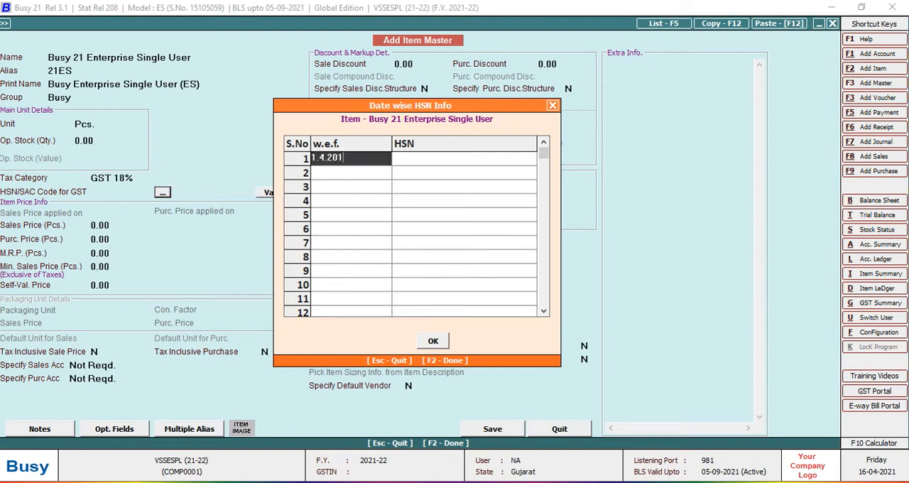
pyautogui.write('7')
pyautogui.press('Return')
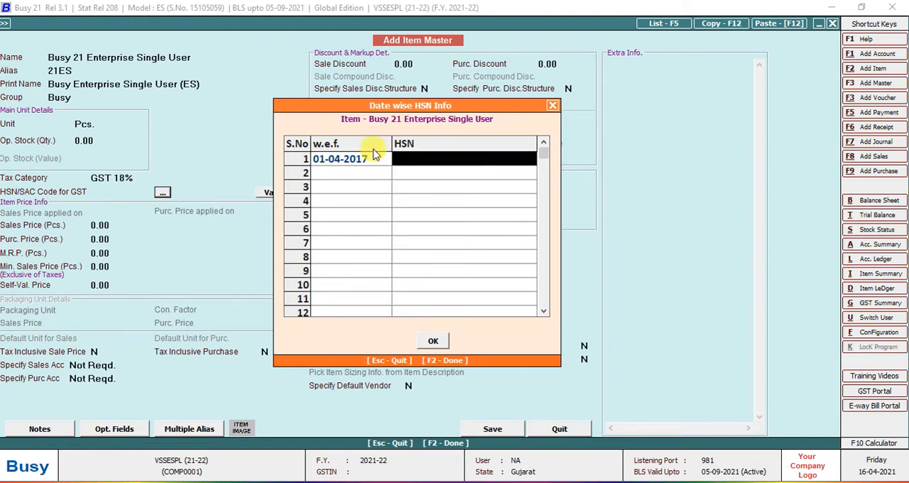
pyautogui.write('8896')
pyautogui.press('Return')
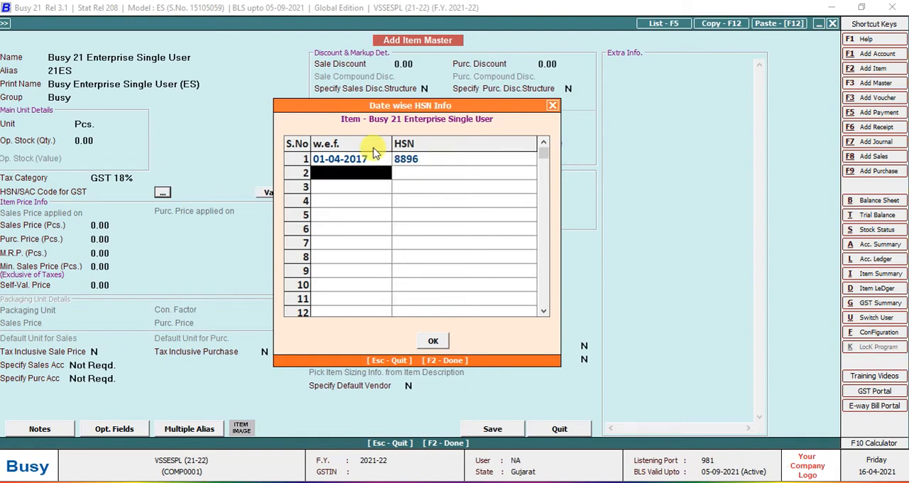
# Add a second date-wise HSN entry effective 01-04-2020 with HSN code 88965698 and accept the list.
pyautogui.write('1.4.2')
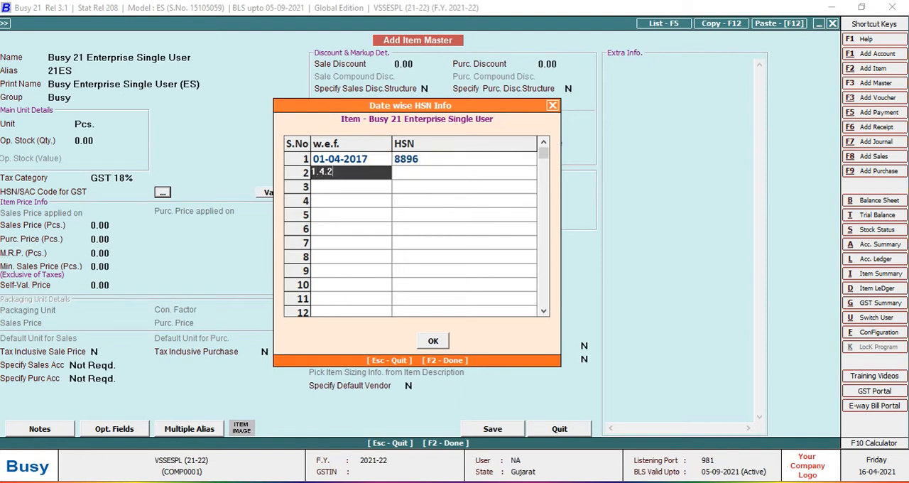
pyautogui.write('021')
pyautogui.press('Return')
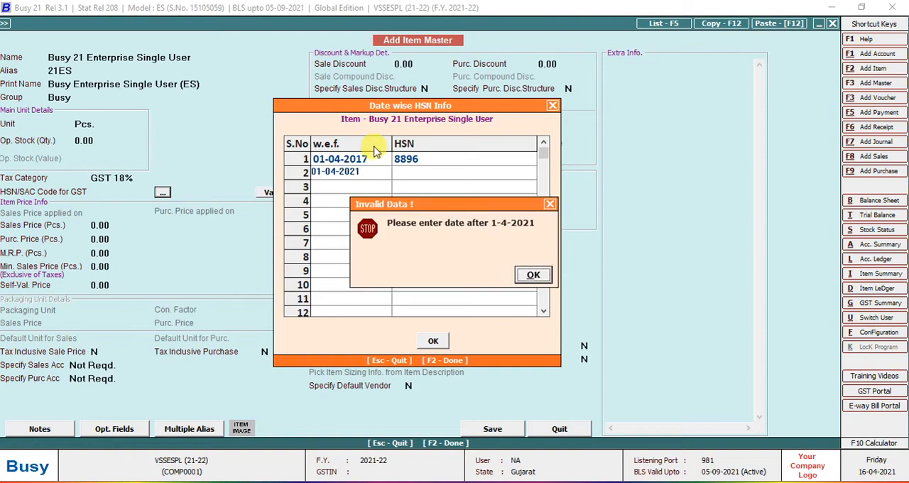
pyautogui.press('Return')
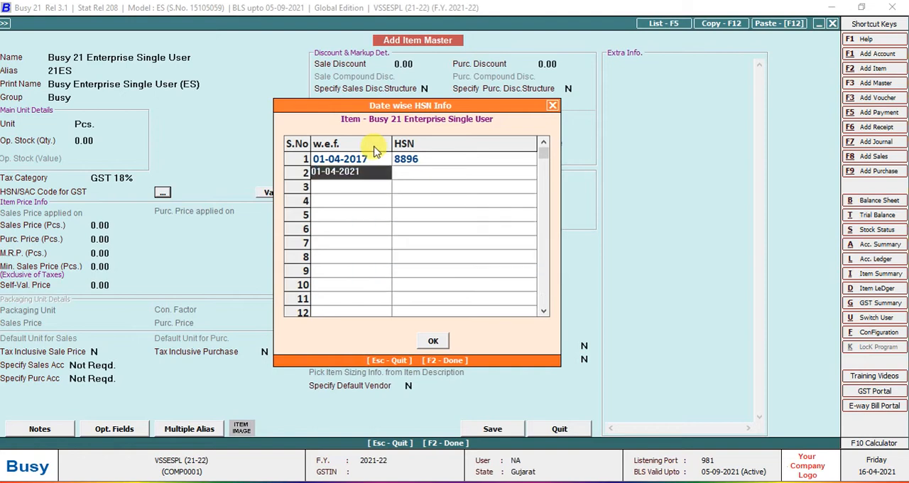
pyautogui.press('BackSpace')
pyautogui.write('0')
pyautogui.press('Return')
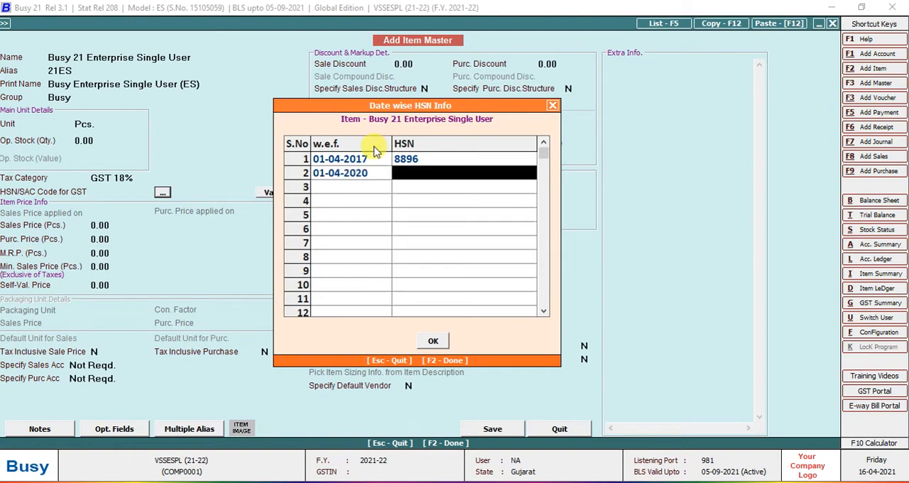
pyautogui.write('8896')
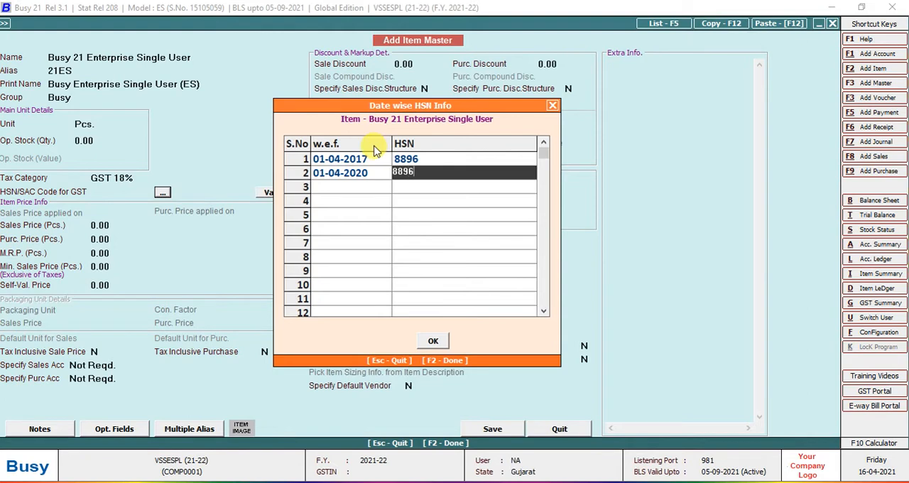
pyautogui.write('5698')
pyautogui.press('Return')
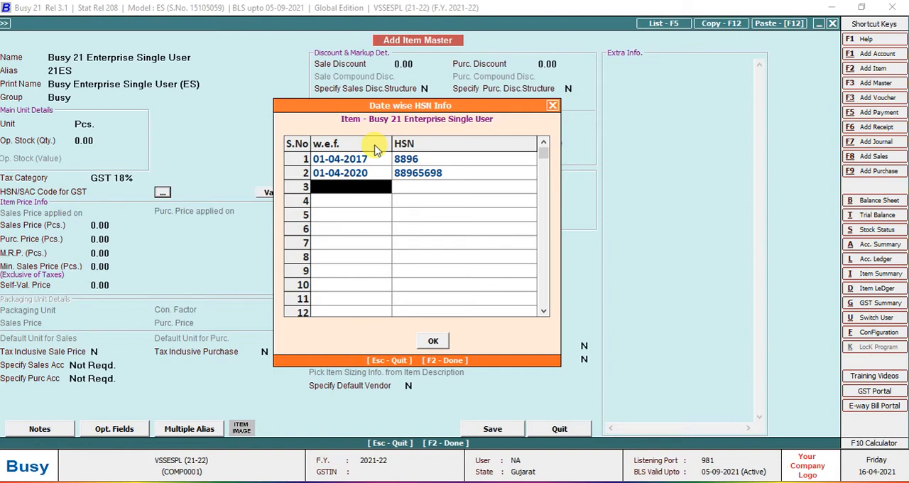
pyautogui.press('F2')
pyautogui.press('Tab')
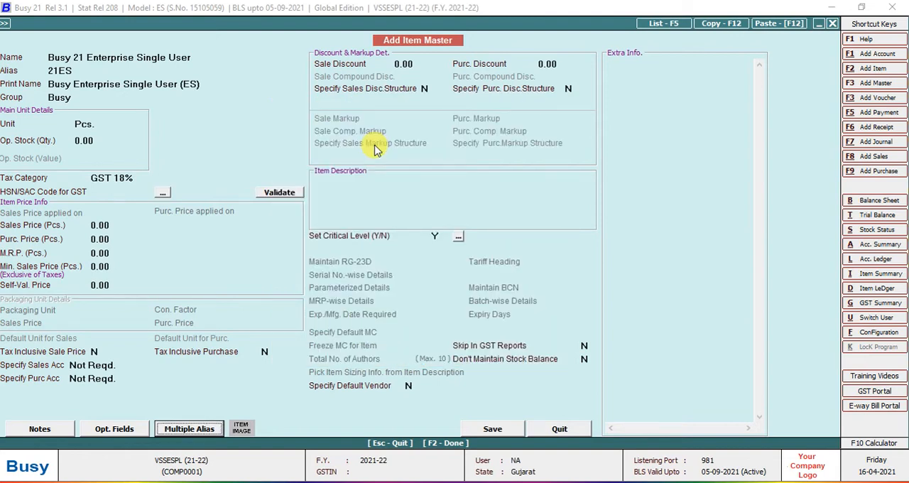
# Enter 8896 as the item's HSN/SAC code for GST and validate it.
pyautogui.click(130, 194)
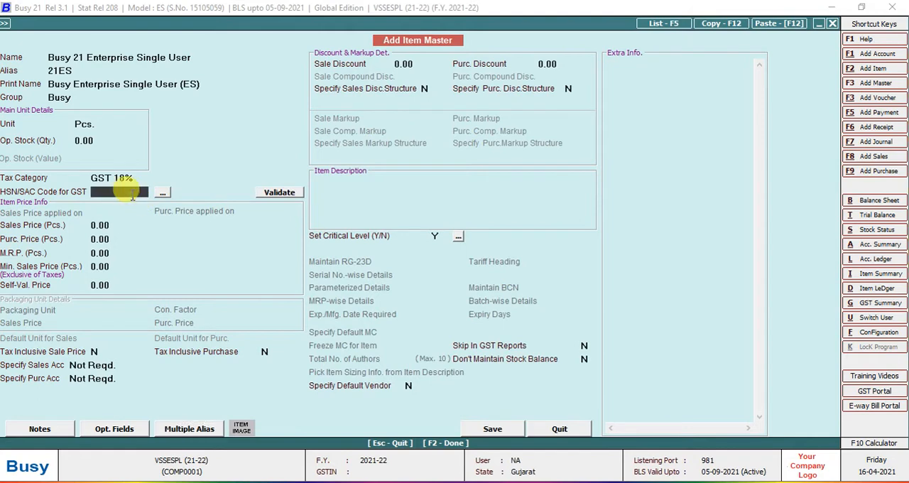
pyautogui.write('8896')
pyautogui.press('Return')
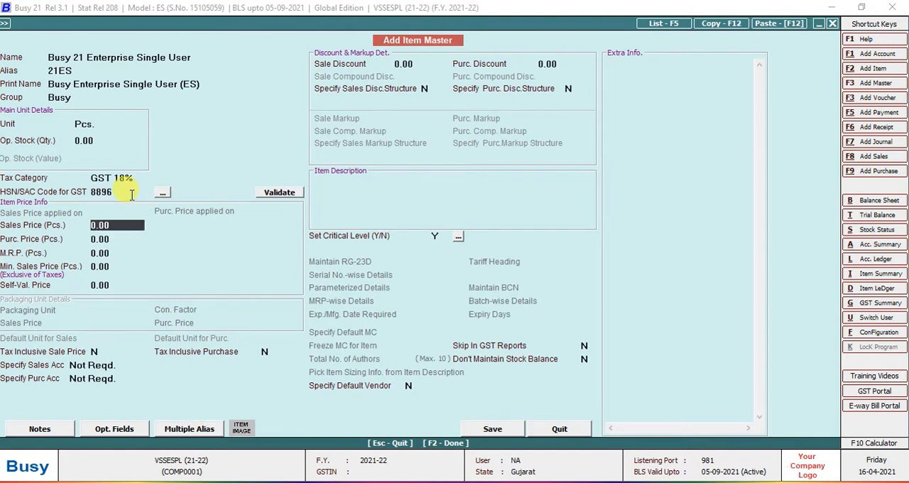
pyautogui.click(273, 190)
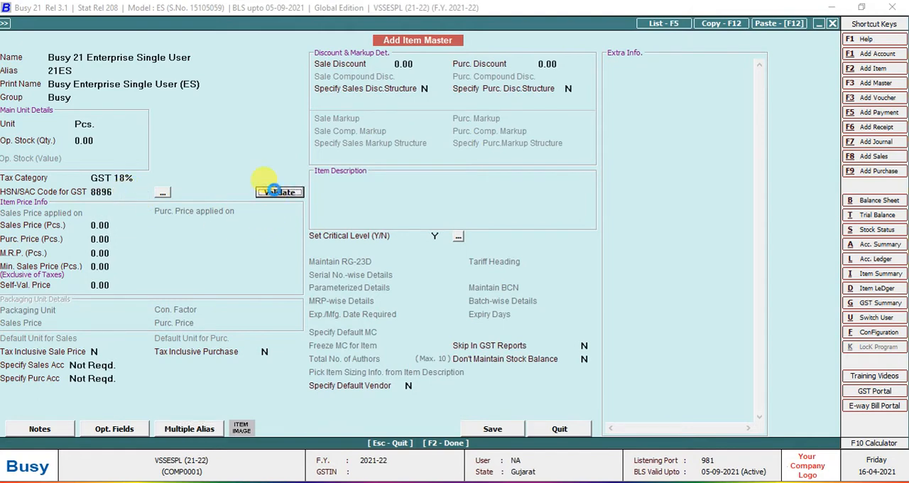
pyautogui.click(529, 273)
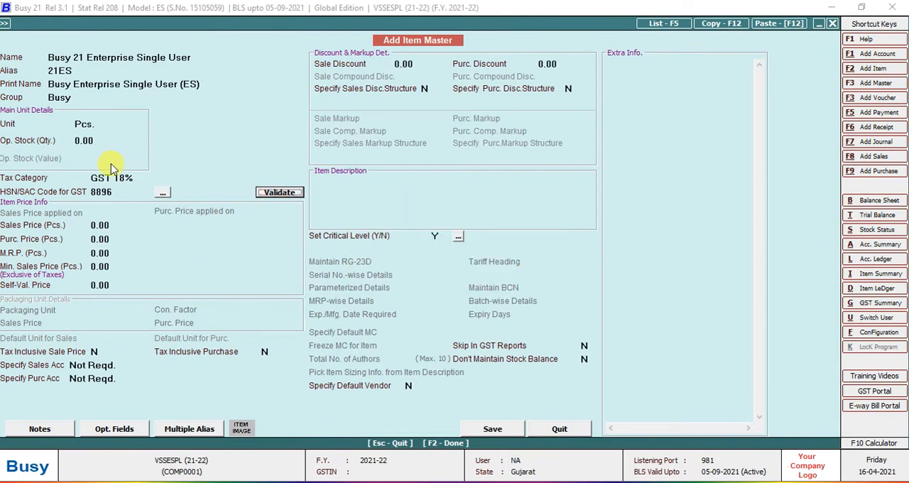
pyautogui.click(106, 191)
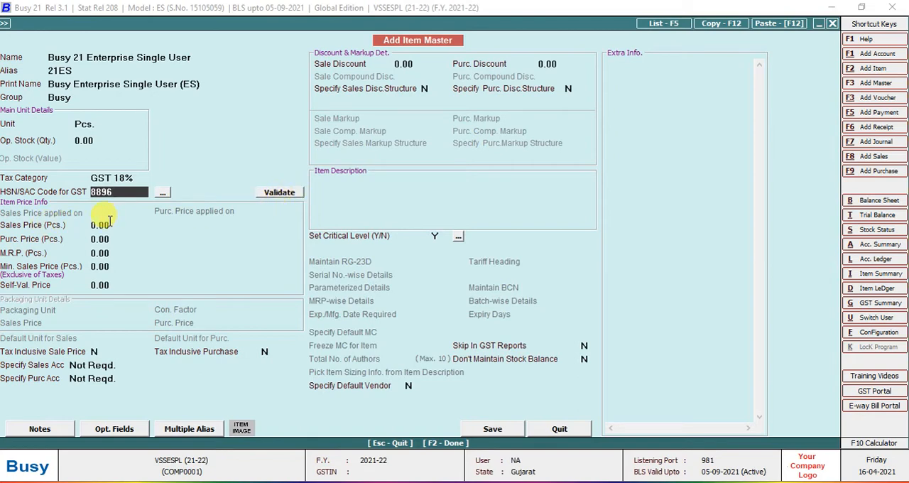
# Step through the item's price fields from sales price to self-valuation price and back without entering values.
pyautogui.click(110, 222)
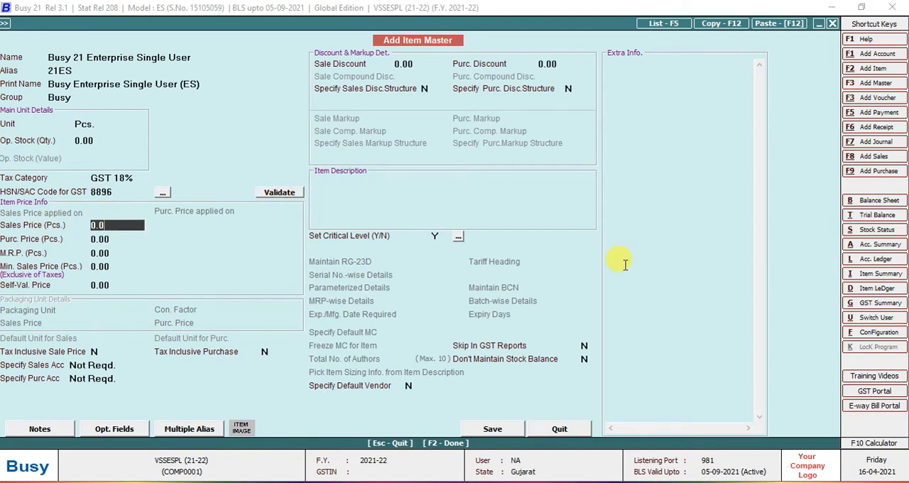
pyautogui.press('Return')
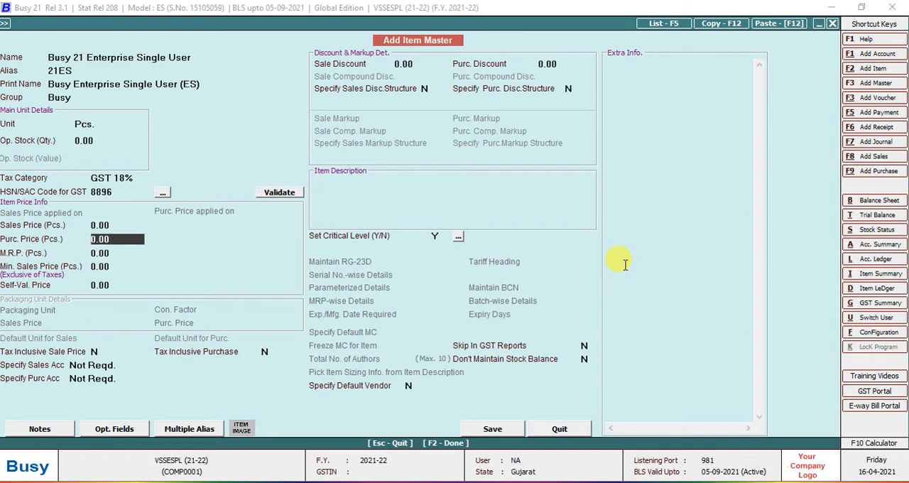
pyautogui.press('Return')
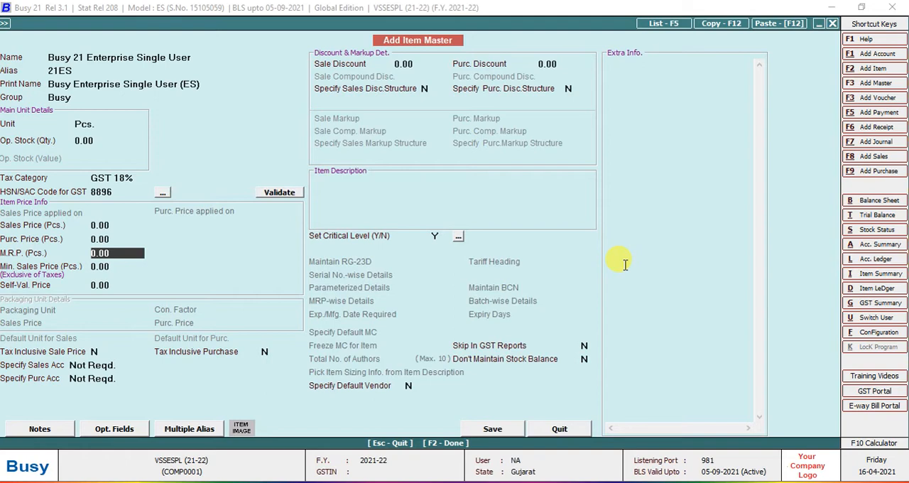
pyautogui.press('Return')
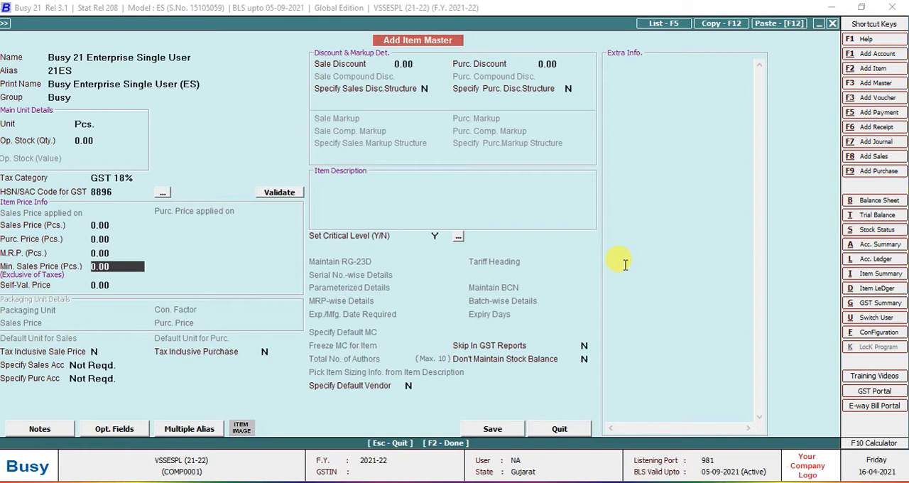
pyautogui.press('Return')
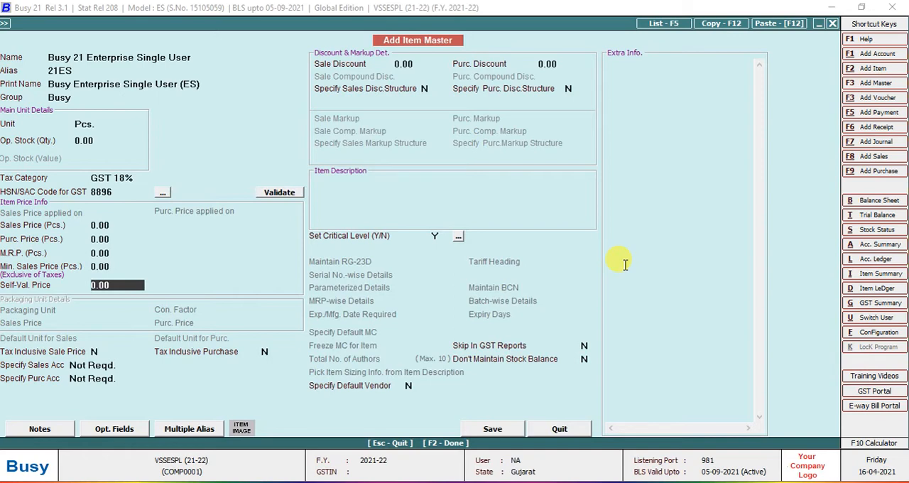
pyautogui.press('Up')
pyautogui.press('Up')
pyautogui.press('Up')
pyautogui.press('Up')
pyautogui.press('Up')
# Set both the item's M.R.P. and its sales price to 21,000.
pyautogui.press('Down')
pyautogui.press('Down')
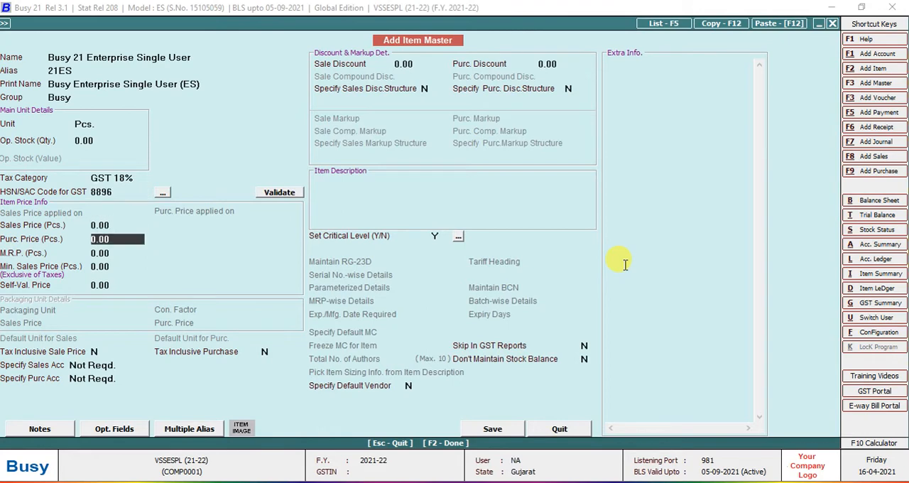
pyautogui.press('Down')
pyautogui.write('21000')
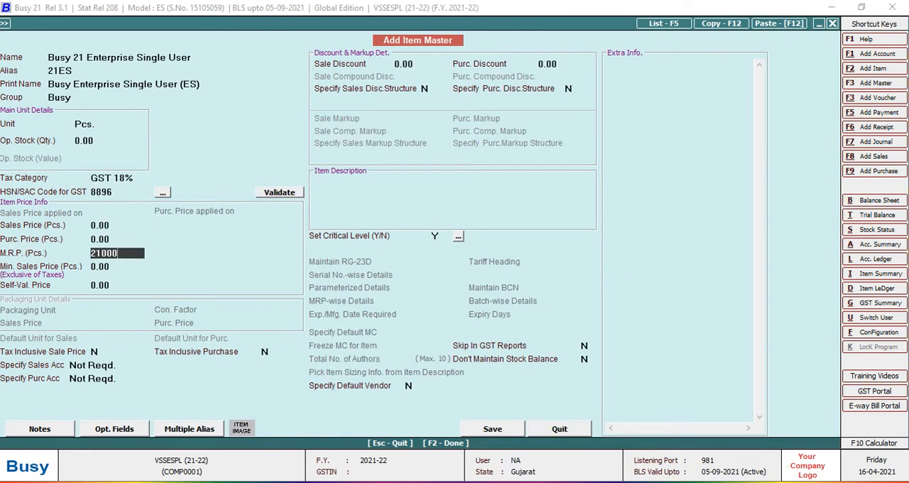
pyautogui.press('Return')
pyautogui.press('Up')
pyautogui.press('Up')
pyautogui.press('Up')
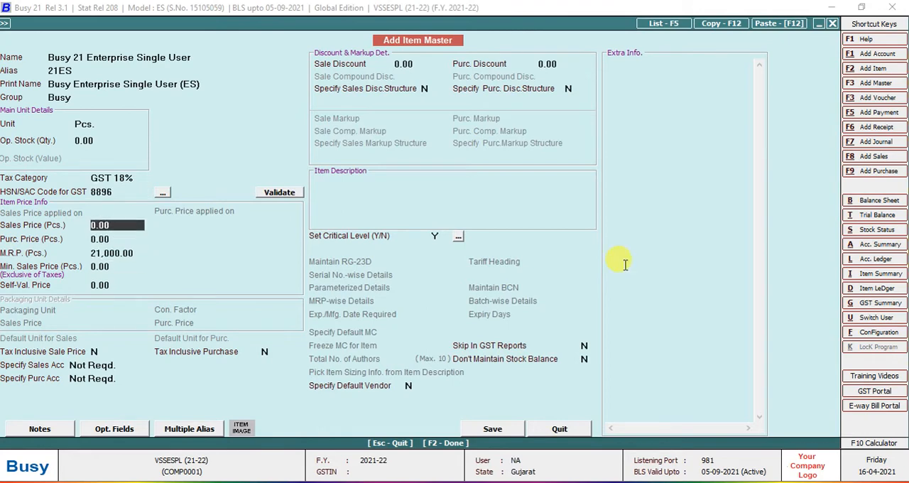
pyautogui.write('21000')
pyautogui.press('Return')
# Set the item's purchase price to 19,000 and keep the entered M.R.P.
pyautogui.write('210')
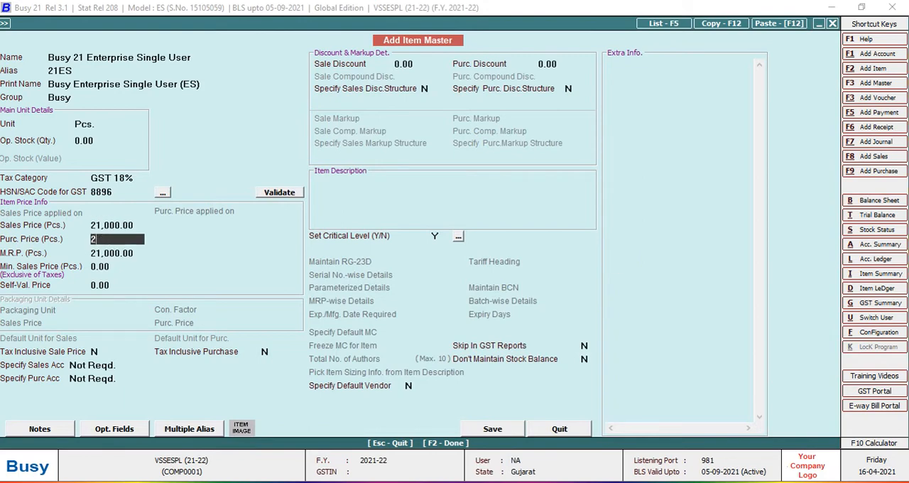
pyautogui.write('00')
pyautogui.press('BackSpace')
pyautogui.press('BackSpace')
pyautogui.press('BackSpace')
pyautogui.press('BackSpace')
pyautogui.press('BackSpace')
pyautogui.write('19,000')
pyautogui.press('Return')
pyautogui.press('Return')
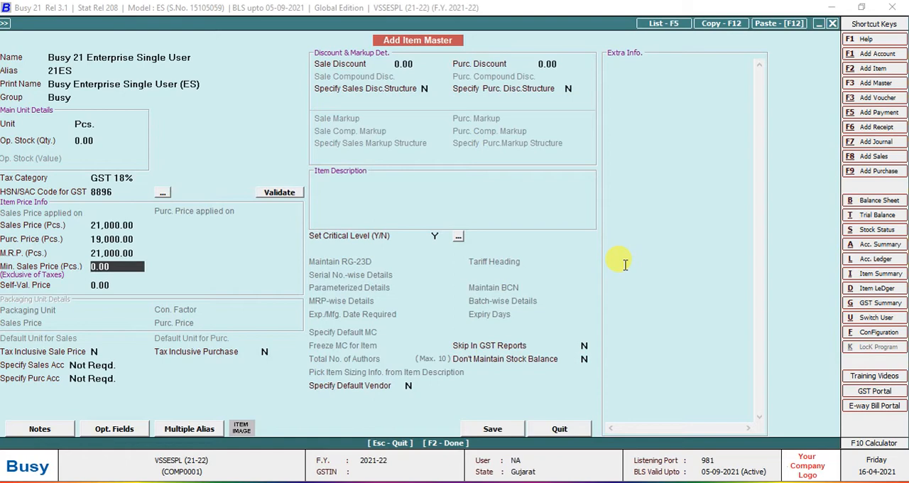
# Set the minimum sales price and the self-valuation price to 20,000 each.
pyautogui.write('20000')
pyautogui.press('Return')
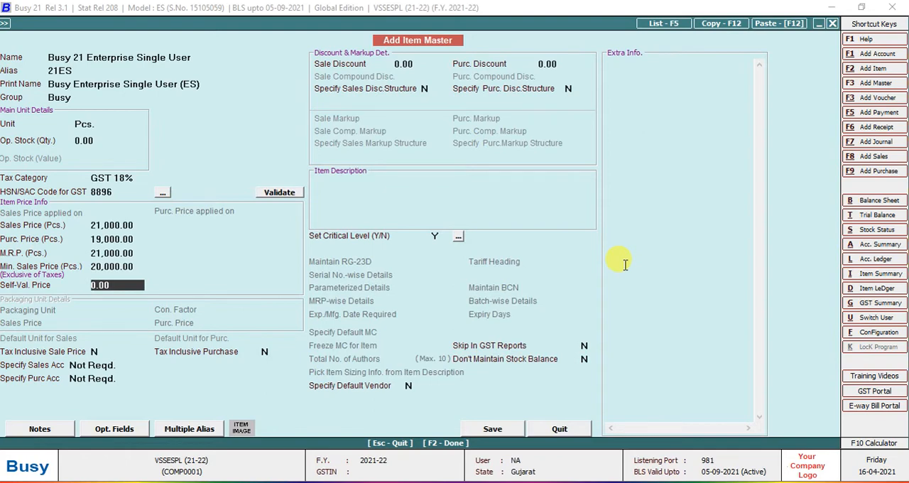
pyautogui.write('20,000')
pyautogui.press('Return')
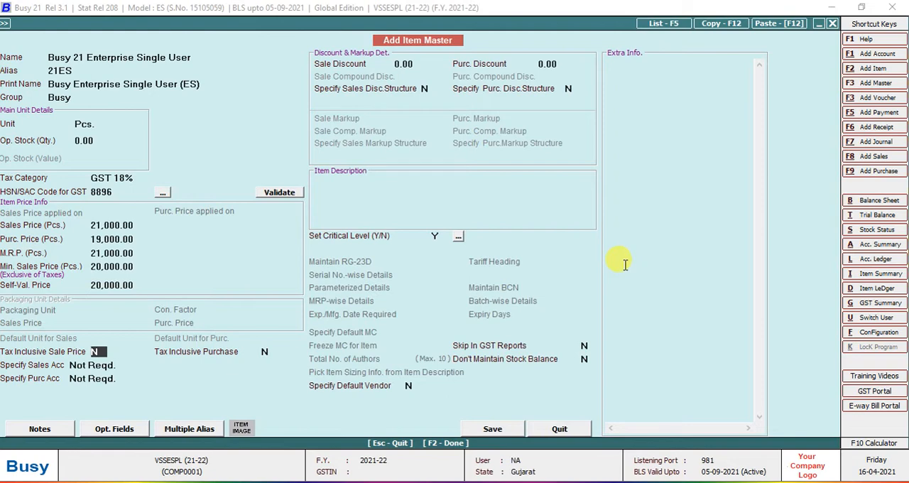
# Clear the item's sales price, purchase price, M.R.P., minimum sales price and self-valuation price to 0.
pyautogui.press('Up')
pyautogui.press('Up')
pyautogui.press('Up')
pyautogui.press('Up')
pyautogui.press('Up')
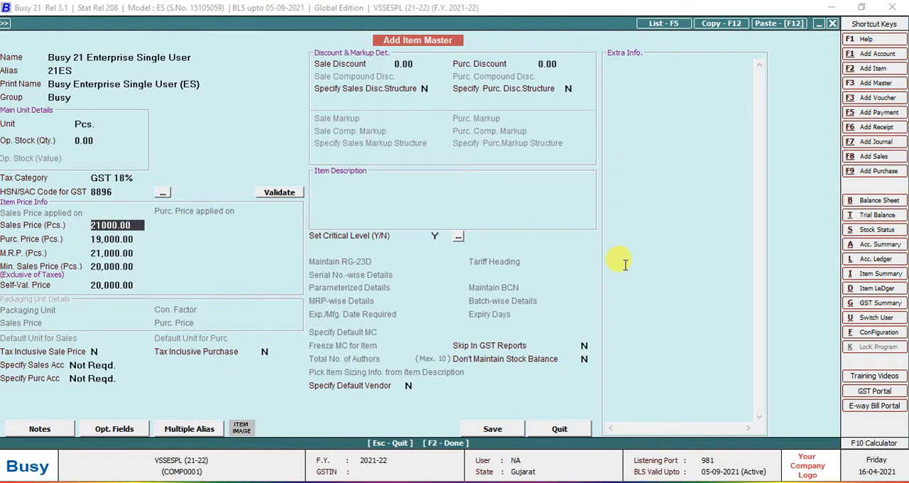
pyautogui.press('BackSpace')
pyautogui.press('Return')
pyautogui.press('BackSpace')
pyautogui.press('Return')
pyautogui.press('BackSpace')
pyautogui.press('Return')
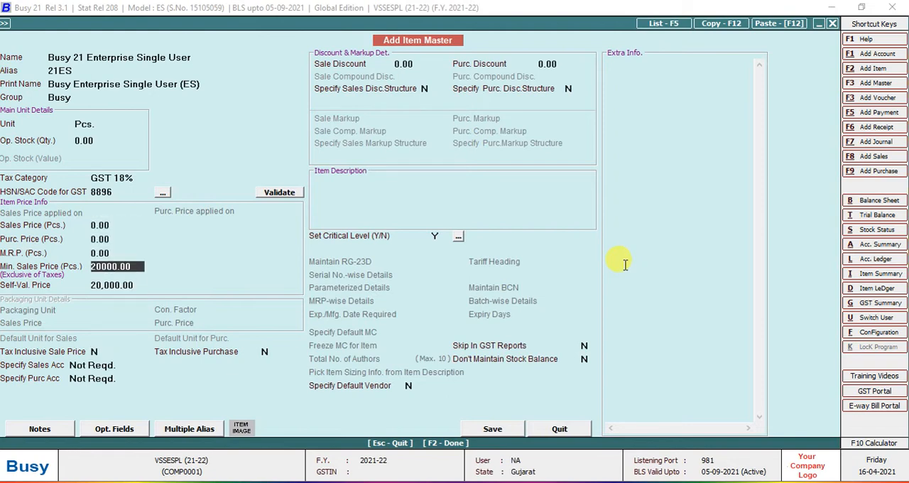
pyautogui.press('BackSpace')
pyautogui.press('Return')
pyautogui.press('BackSpace')
pyautogui.press('Return')
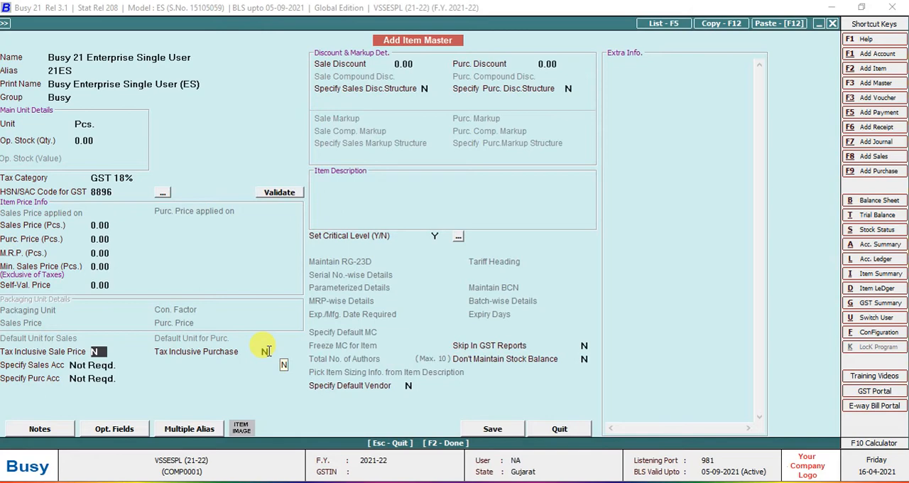
# Try the Specify Here option for the item's sales account and return the setting to Not Reqd.
pyautogui.press('Return')
pyautogui.press('Return')
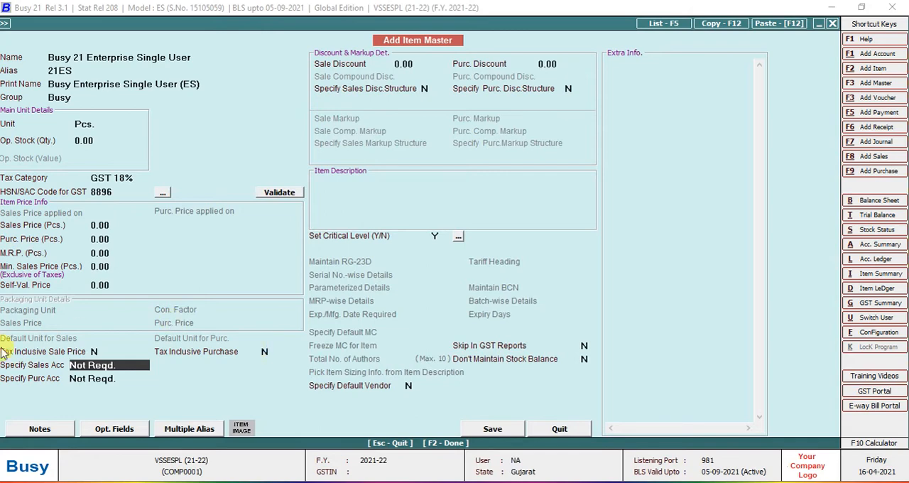
pyautogui.press('space')
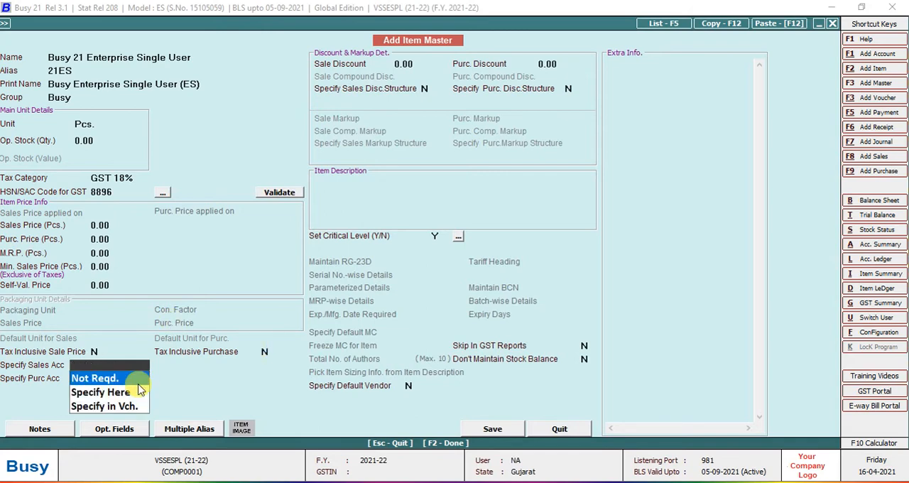
pyautogui.press('Down')
pyautogui.press('Down')
pyautogui.press('Up')
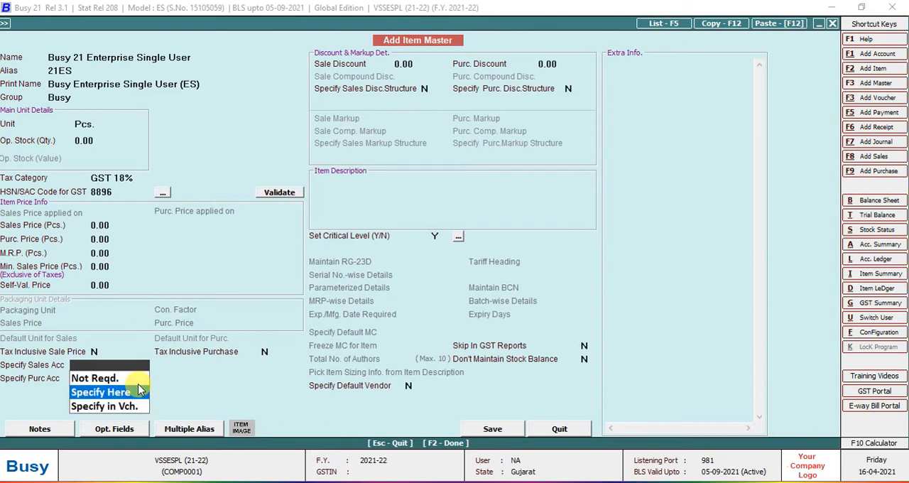
pyautogui.press('Return')
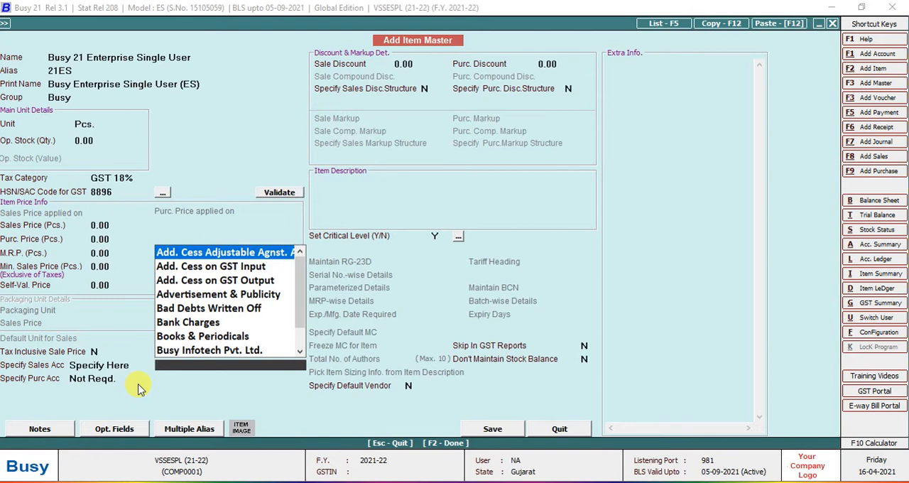
pyautogui.press('Escape')
pyautogui.press('space')
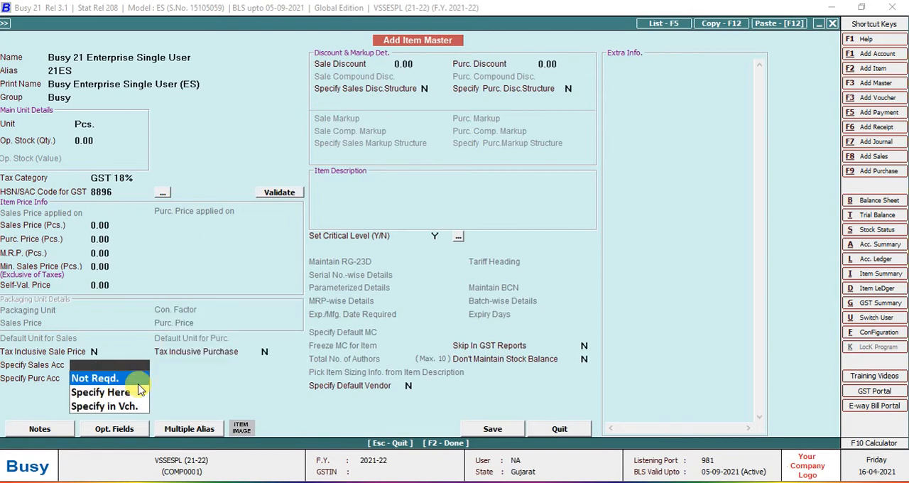
pyautogui.press('Return')
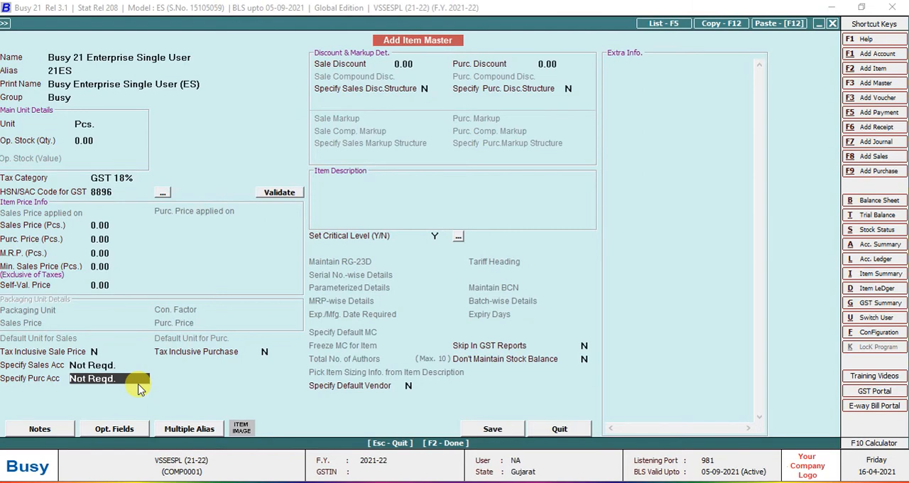
# Try the Specify Here option for the item's purchase account and return the setting to Not Reqd.
pyautogui.click(139, 389)
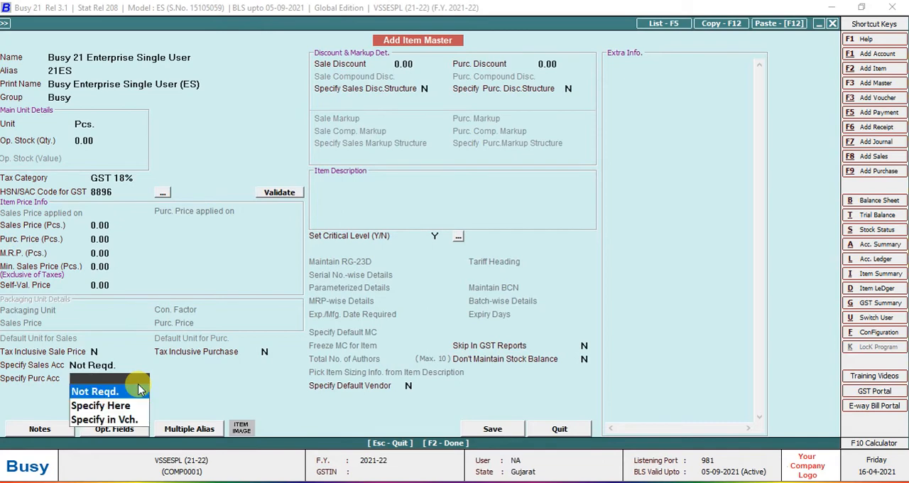
pyautogui.press('Down')
pyautogui.press('Return')
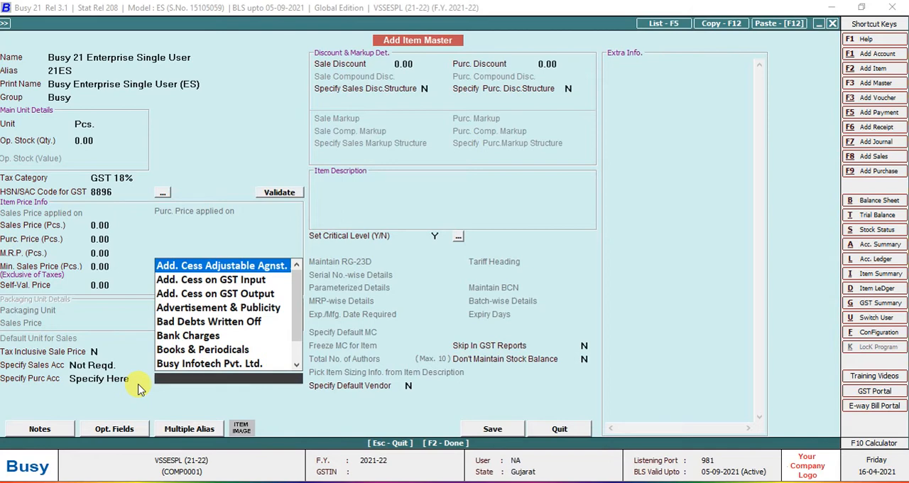
pyautogui.press('Escape')
pyautogui.click(140, 388)
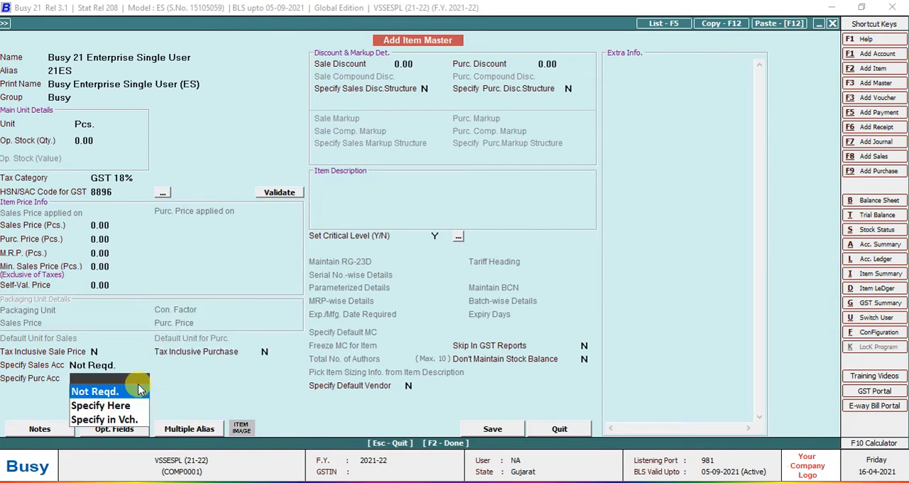
pyautogui.press('Return')
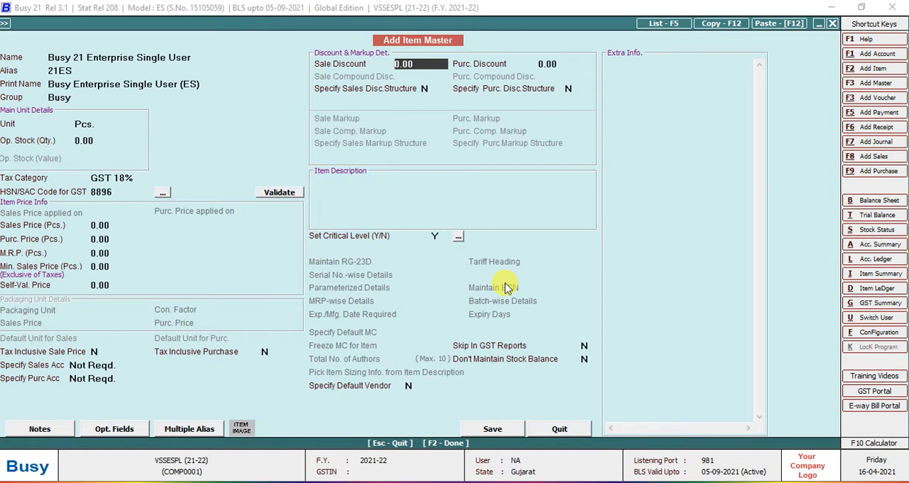
# Try sale discounts of 10 and 20 for the item and reset the sale discount to 0.
pyautogui.write('10')
pyautogui.press('Return')
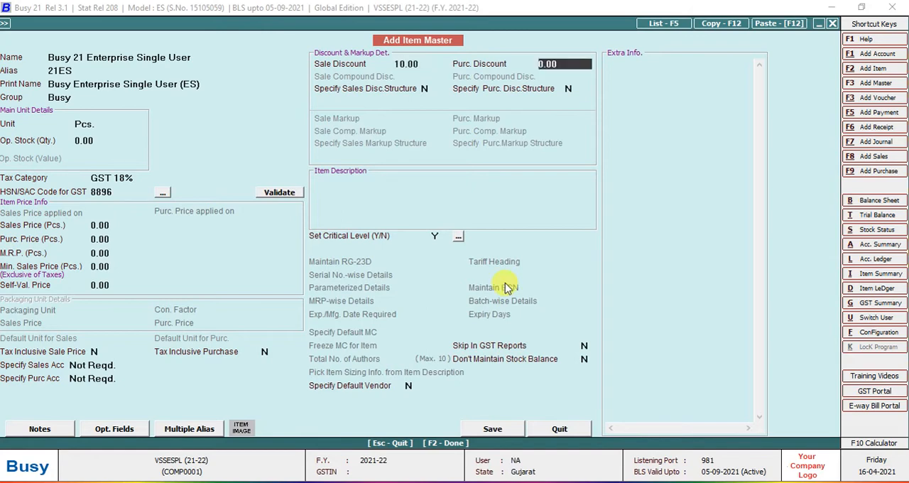
pyautogui.press('Up')
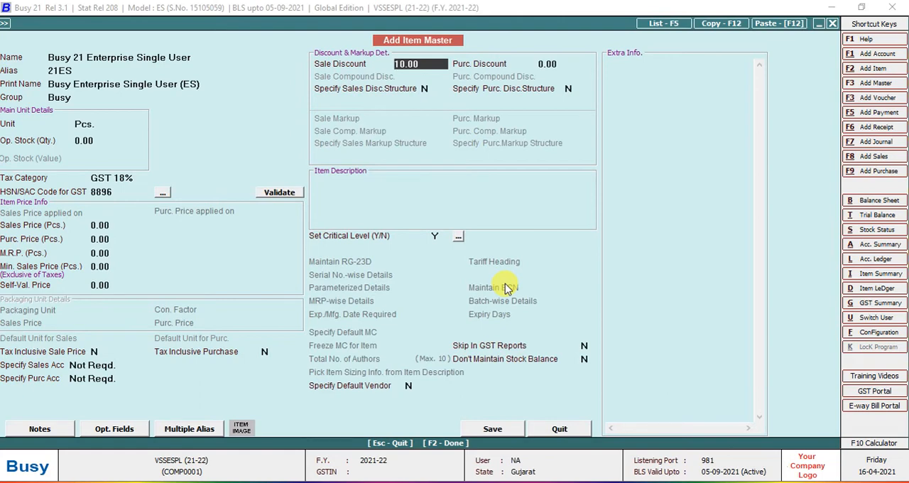
pyautogui.write('20')
pyautogui.press('Return')
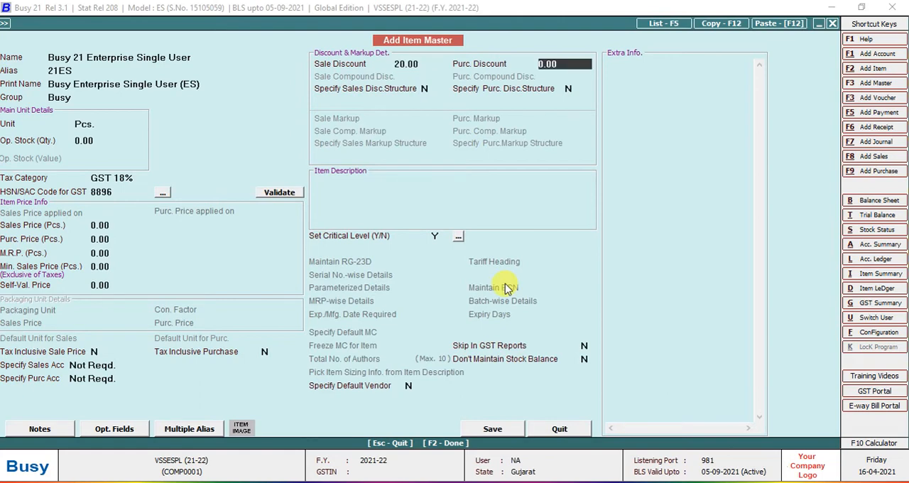
pyautogui.press('Up')
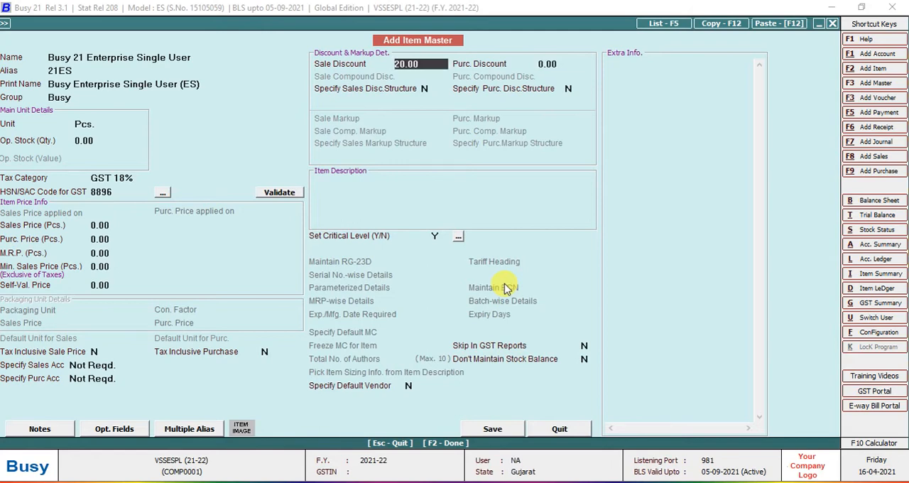
pyautogui.write('0')
pyautogui.press('Return')
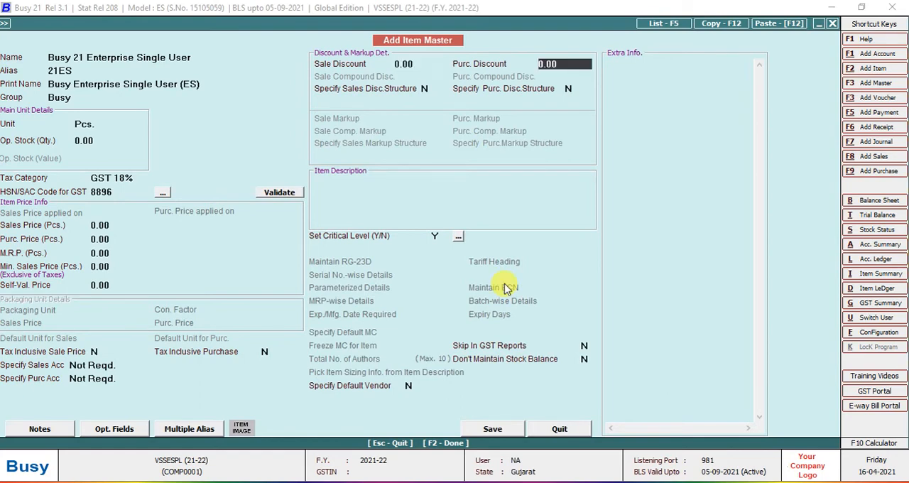
# Enable the sales discount structure, look through the discount types and choose Simple Discount % of Amount.
pyautogui.press('Return')
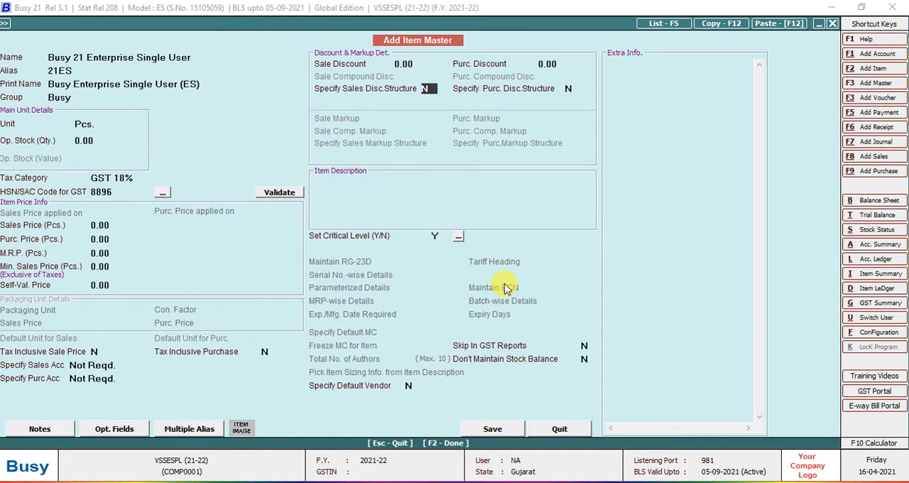
pyautogui.write('Y')
pyautogui.press('Return')
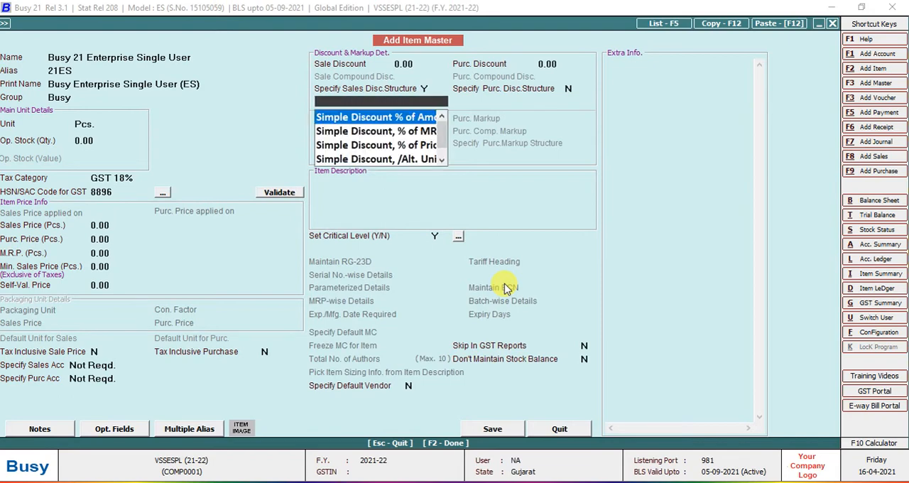
pyautogui.press('Down')
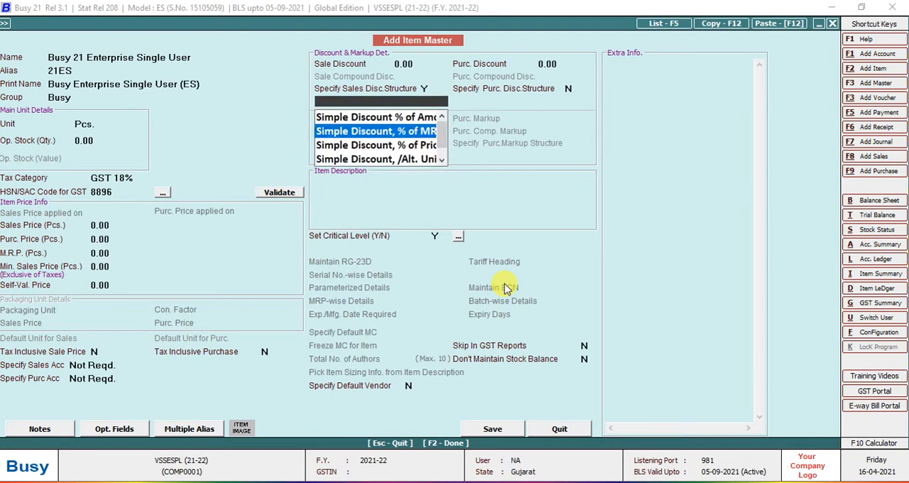
pyautogui.press('Down')
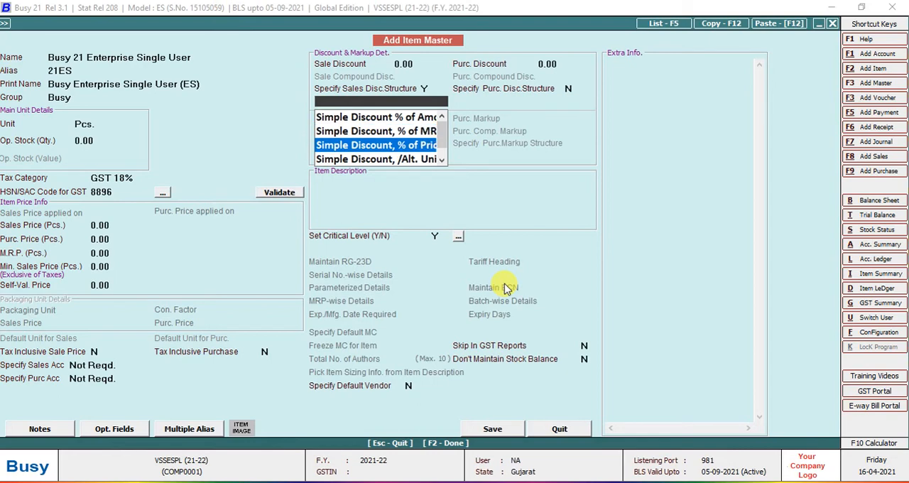
pyautogui.press('Down')
pyautogui.press('Down')
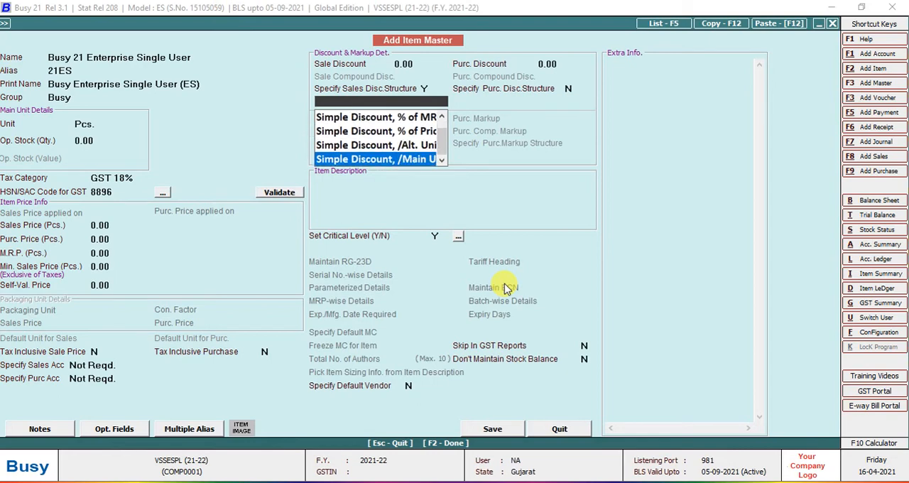
pyautogui.press('Down')
pyautogui.press('Down')
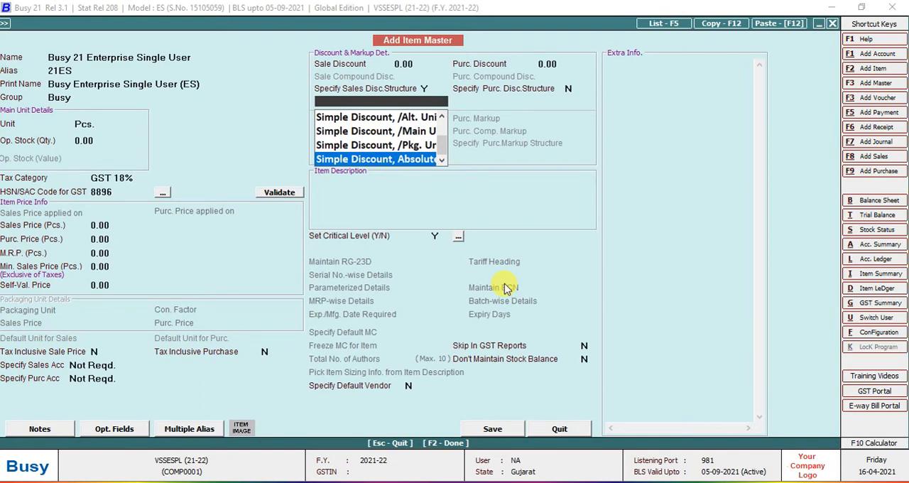
pyautogui.press('Up')
pyautogui.press('Up')
pyautogui.press('Up')
pyautogui.press('Up')
pyautogui.press('Up')
pyautogui.press('Up')
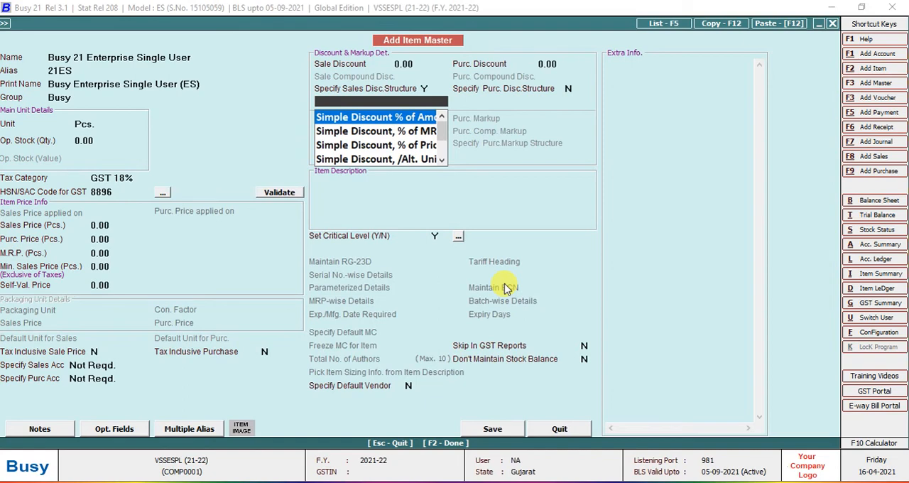
pyautogui.press('Return')
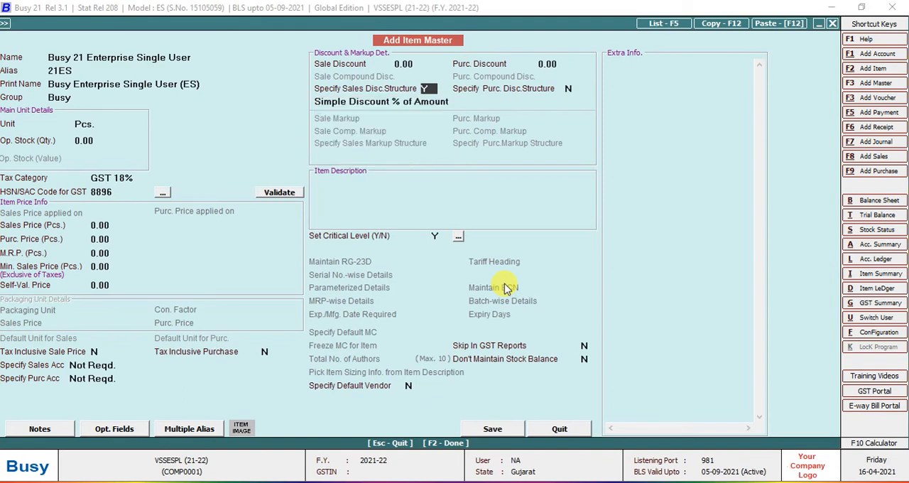
# Switch the sales discount structure back to N and keep the purchase discount structure at N.
pyautogui.write('N')
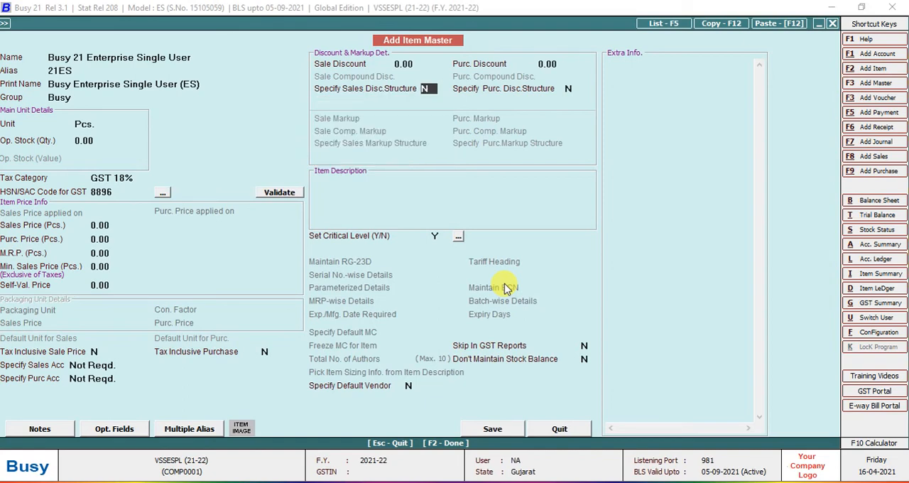
pyautogui.press('Return')
pyautogui.press('Return')
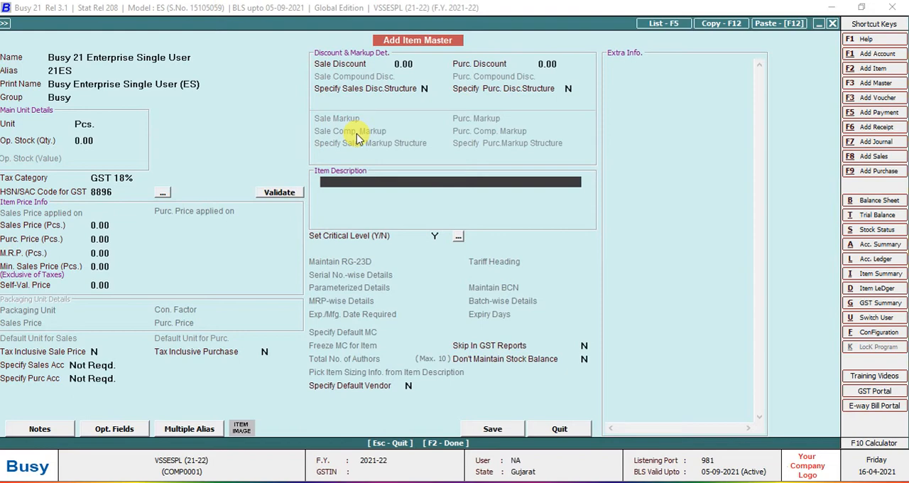
# Enter "Line - 1" and "Line - 2" as the first two lines of the item description.
pyautogui.write('Line - 1')
pyautogui.press('Return')
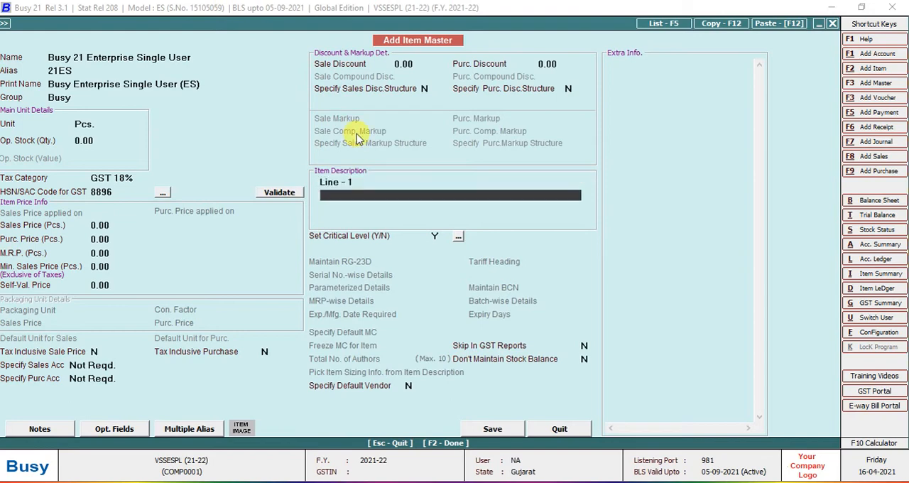
pyautogui.write('Line - 2')
pyautogui.press('Return')
pyautogui.press('Return')
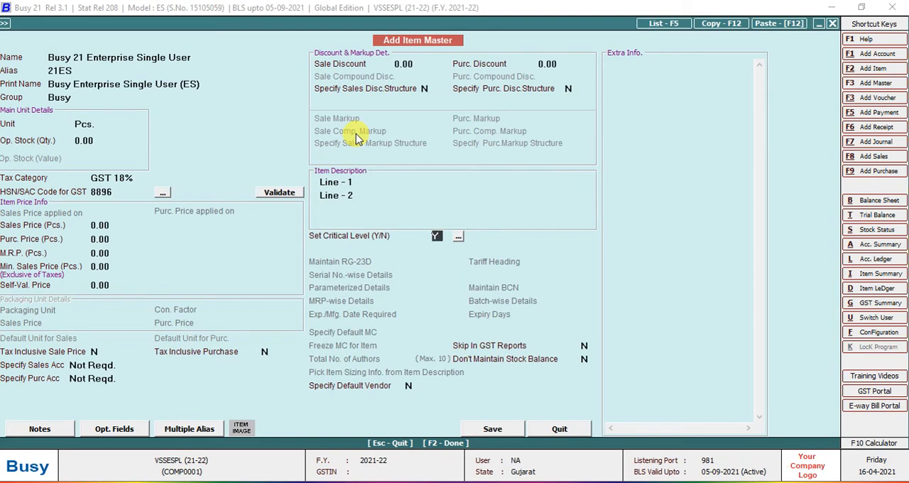
# Clear both lines of the item description.
pyautogui.press('Up')
pyautogui.press('Up')
pyautogui.press('Up')
pyautogui.press('Up')
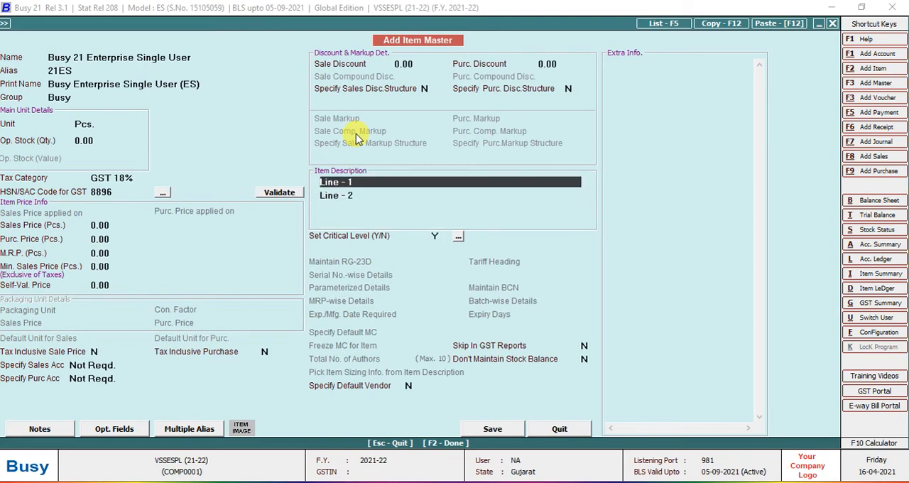
pyautogui.press('Return')
pyautogui.press('Return')
pyautogui.press('Return')
pyautogui.press('Return')
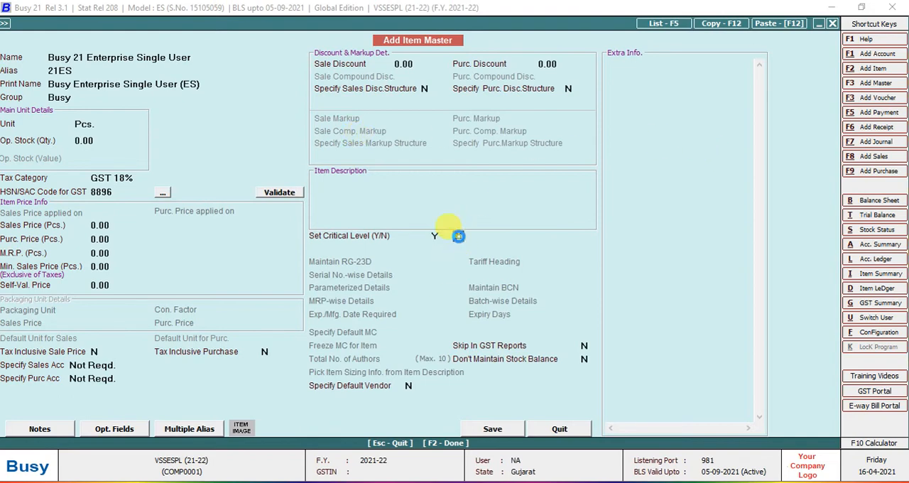
# View the item's critical level settings, leave them without entering levels and return to the item name.
pyautogui.press('Return')
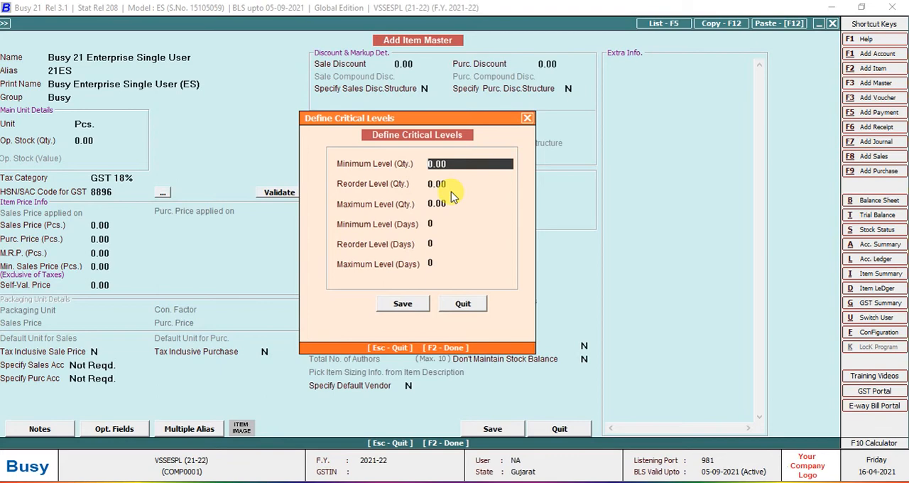
pyautogui.press('Escape')
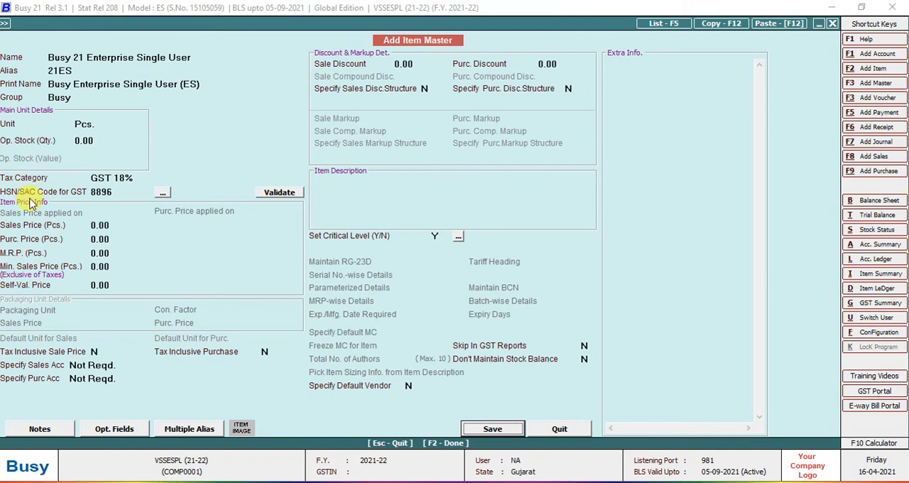
pyautogui.click(132, 57)
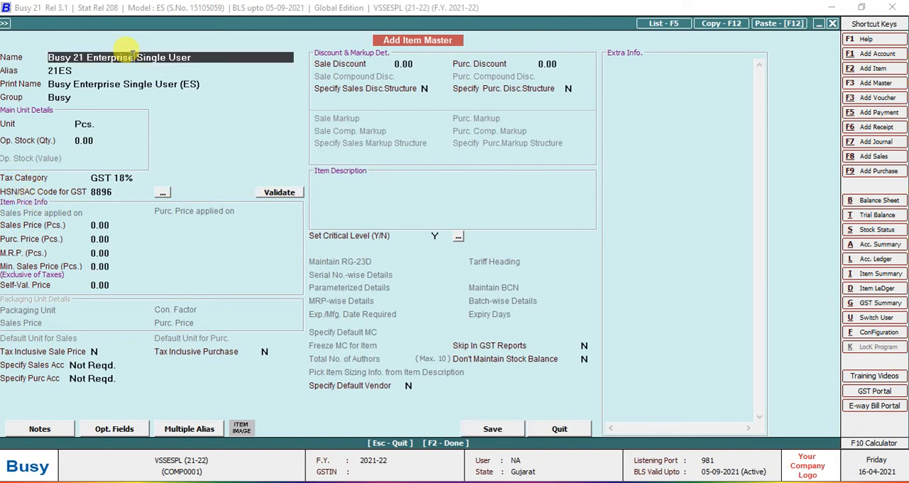
# Rename the item "Training and Implementation" and clear its alias, keeping the matching print name.
pyautogui.write('Training')
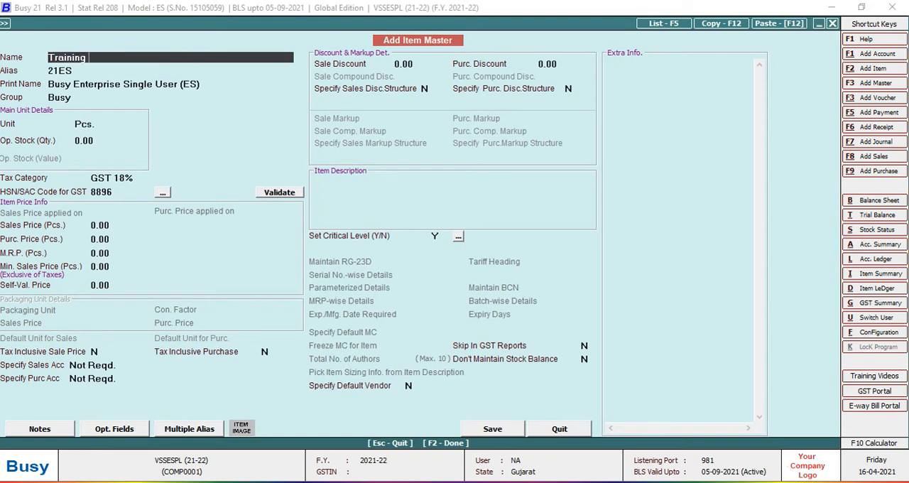
pyautogui.write(' and Implementation')
pyautogui.press('Return')
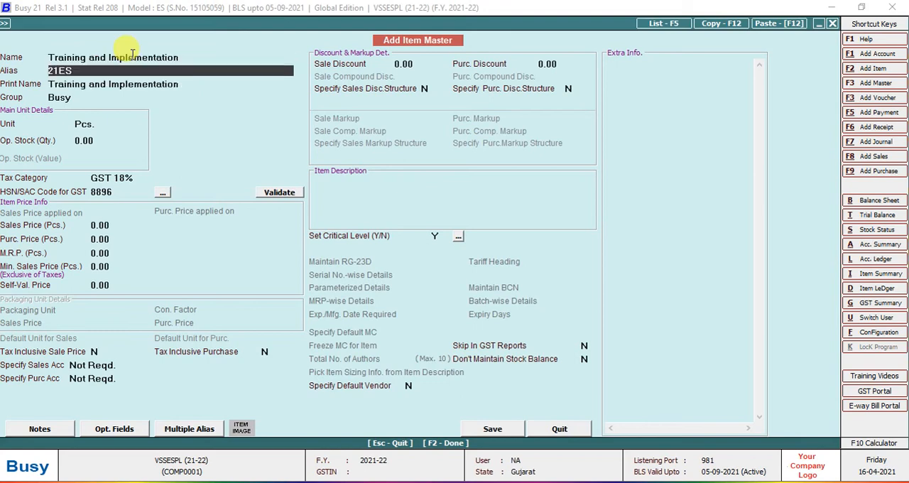
pyautogui.press('BackSpace')
pyautogui.press('Return')
# Set the item's group to General and its unit to Pcs., leaving the opening stock quantity unchanged.
pyautogui.press('Return')
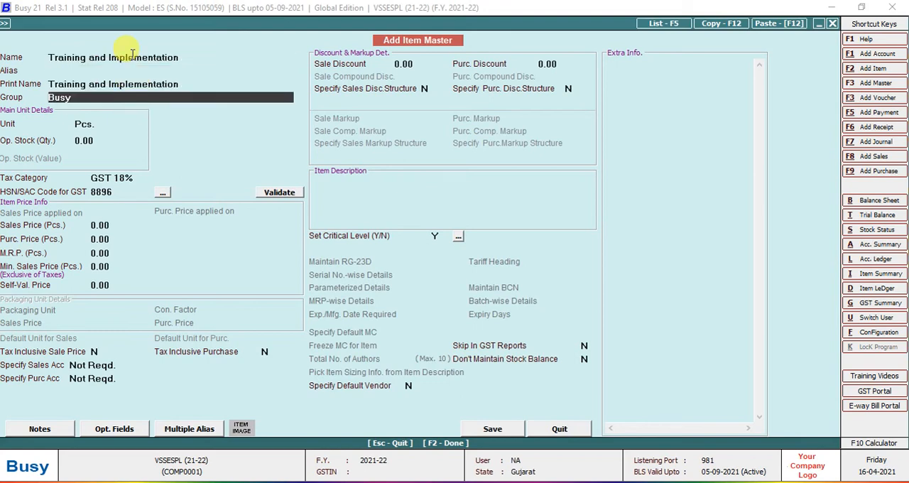
pyautogui.press('BackSpace')
pyautogui.press('Down')
pyautogui.press('Return')
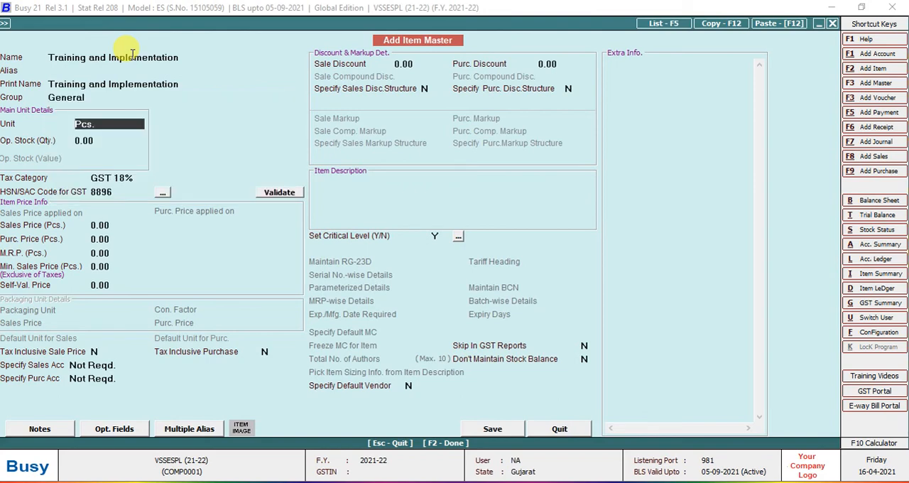
pyautogui.press('BackSpace')
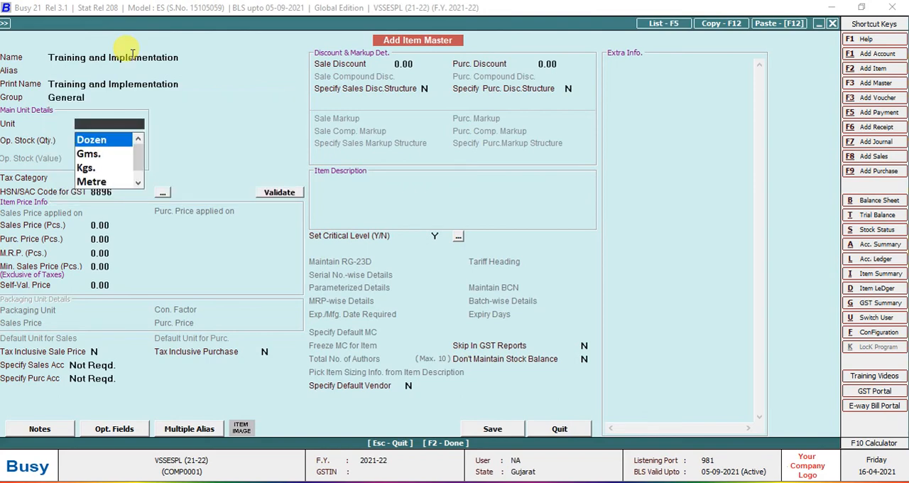
pyautogui.write('pcs')
pyautogui.press('Return')
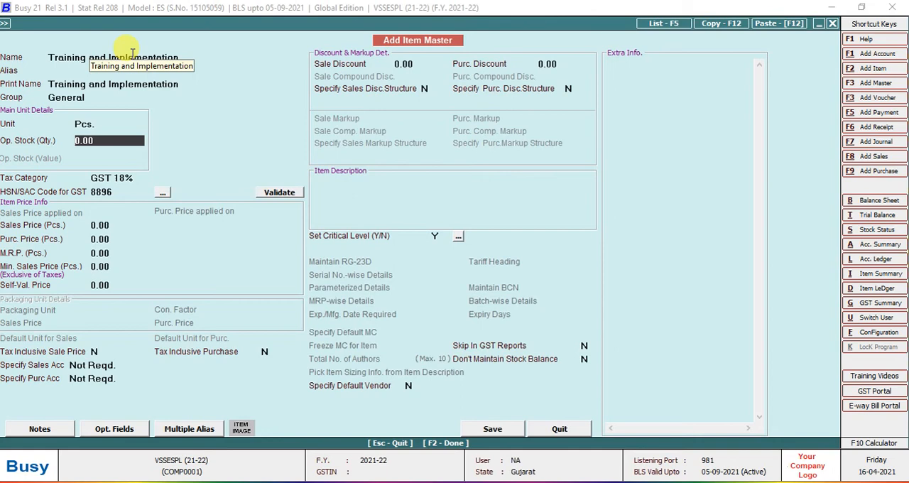
pyautogui.press('Return')
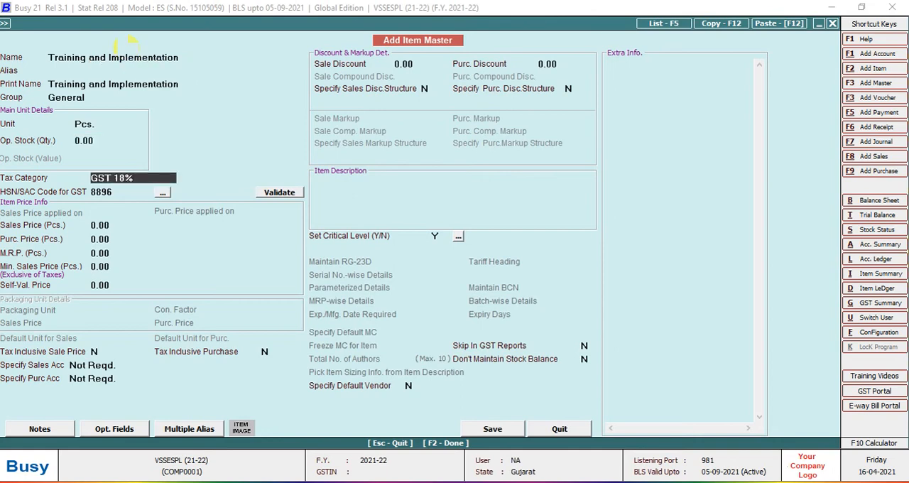
# Choose GST 18% as the item's tax category and set its HSN/SAC code for GST to 4567.
pyautogui.press('BackSpace')
pyautogui.press('Down')
pyautogui.press('Down')
pyautogui.press('Down')
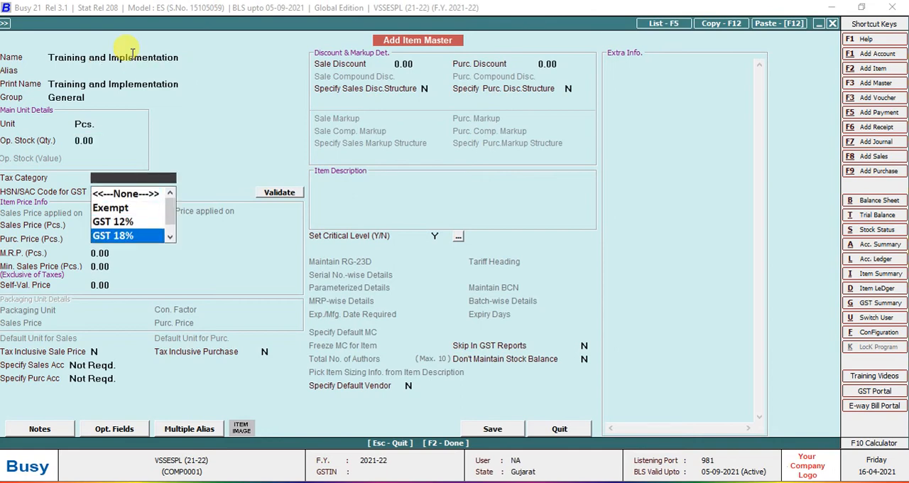
pyautogui.press('Return')
pyautogui.press('BackSpace')
pyautogui.press('BackSpace')
pyautogui.press('BackSpace')
pyautogui.press('BackSpace')
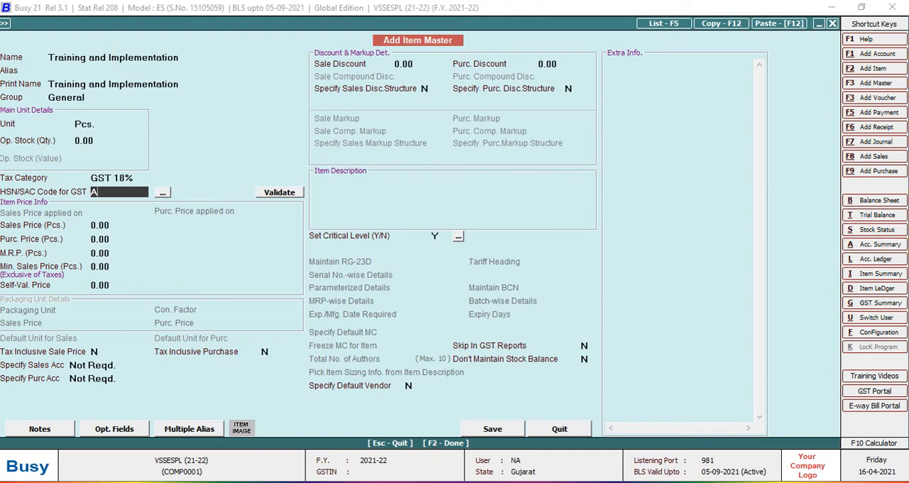
pyautogui.write('4567')
pyautogui.press('Return')
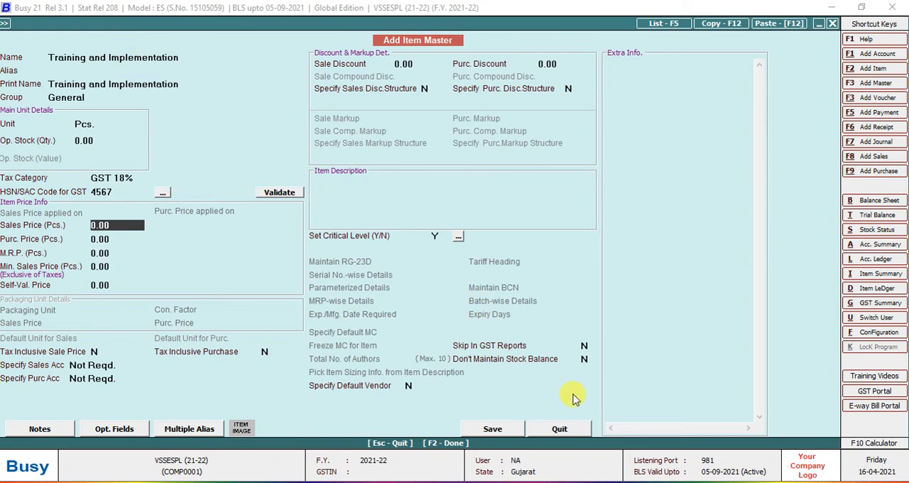
# Set the item's Don't Maintain Stock Balance option to Y.
pyautogui.click(581, 359)
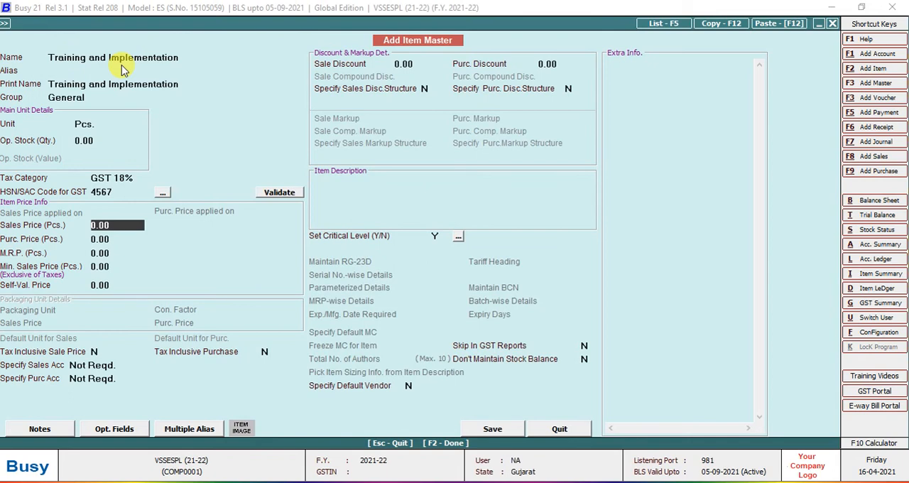
pyautogui.click(583, 359)
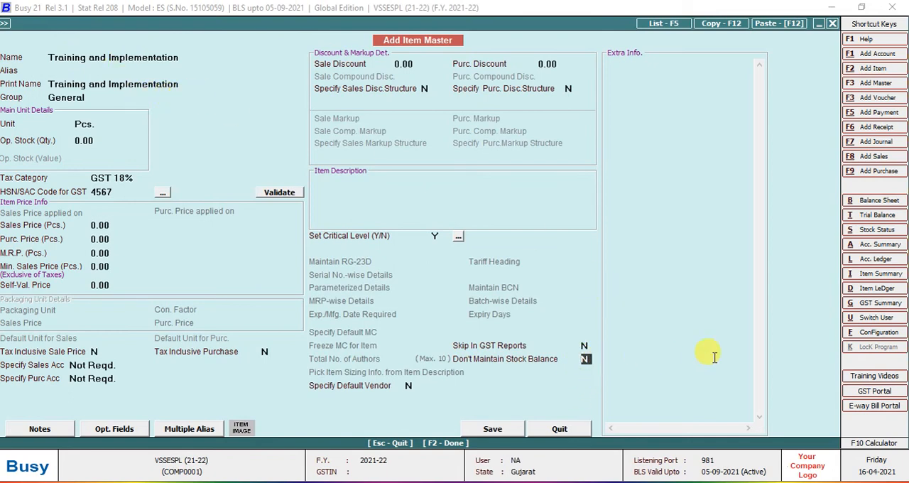
pyautogui.write('y')
pyautogui.press('Return')
pyautogui.click(585, 359)
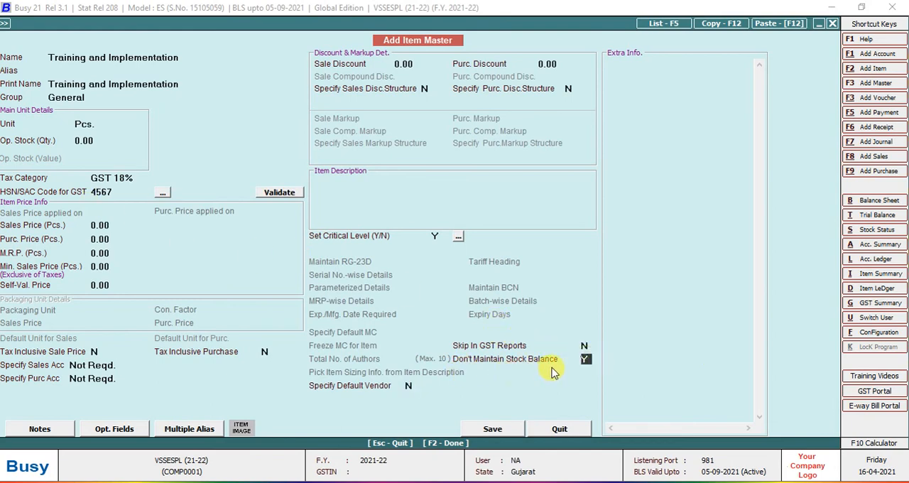
# Set Specify Default Vendor to Y and choose Busy Infotech Pvt. Ltd. as the item's vendor.
pyautogui.click(408, 387)
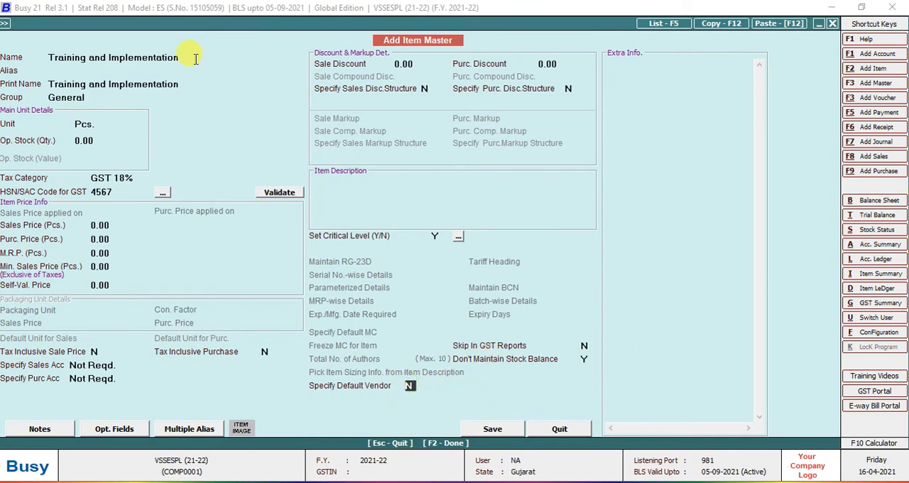
pyautogui.write('y')
pyautogui.press('Return')
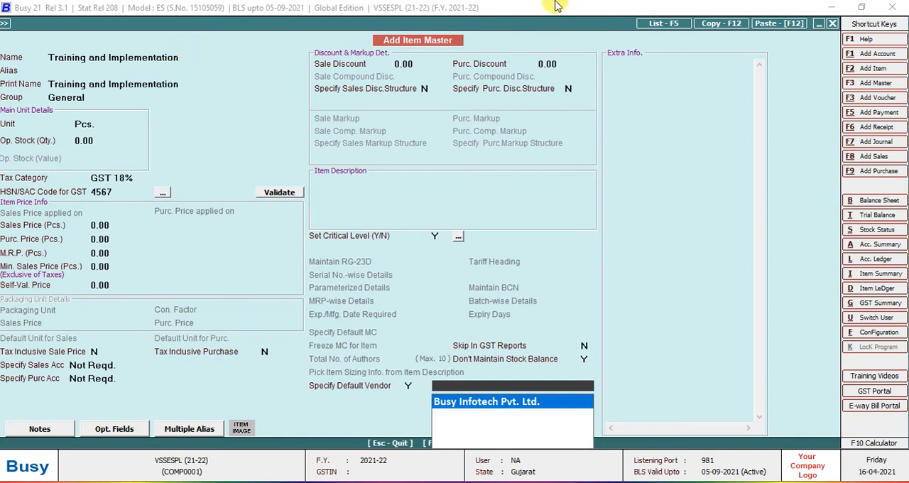
pyautogui.press('Return')
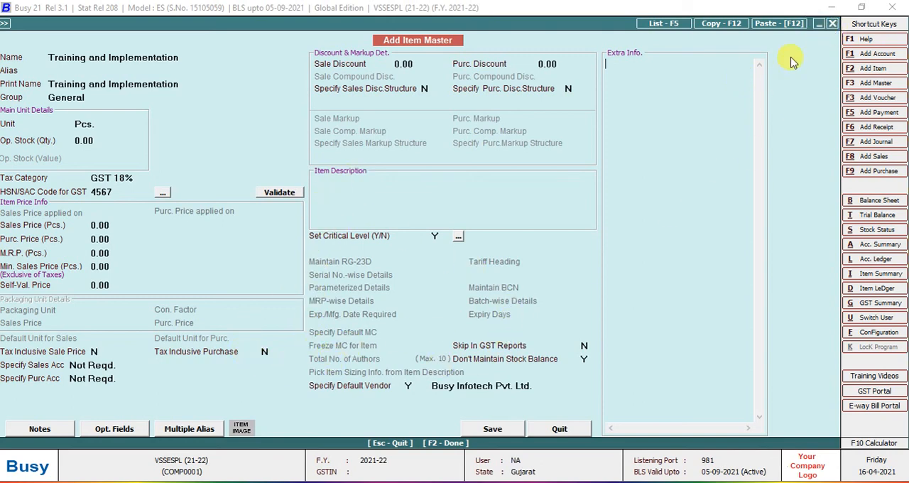
# Minimize the item form, view the Inventory section of the Features / Options configuration and leave the configuration without saving.
pyautogui.click(817, 25)
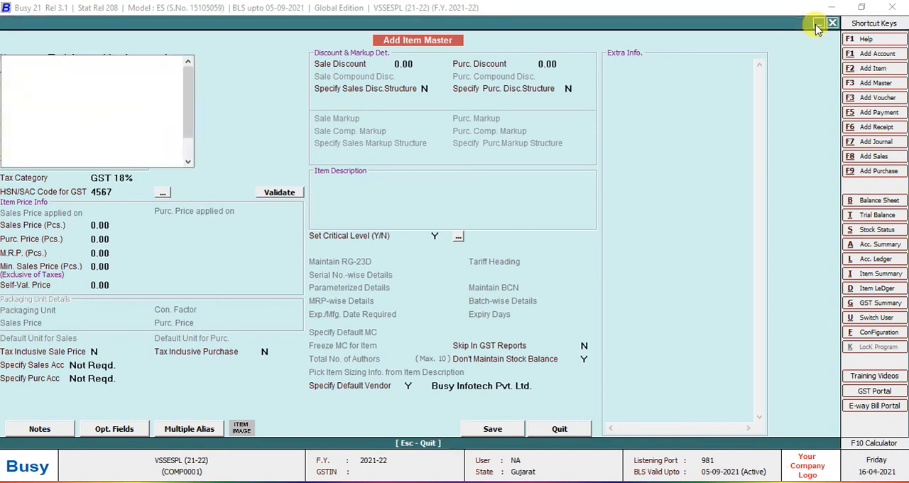
pyautogui.press('Return')
pyautogui.press('Down')
pyautogui.press('Down')
pyautogui.press('Down')
pyautogui.press('Down')
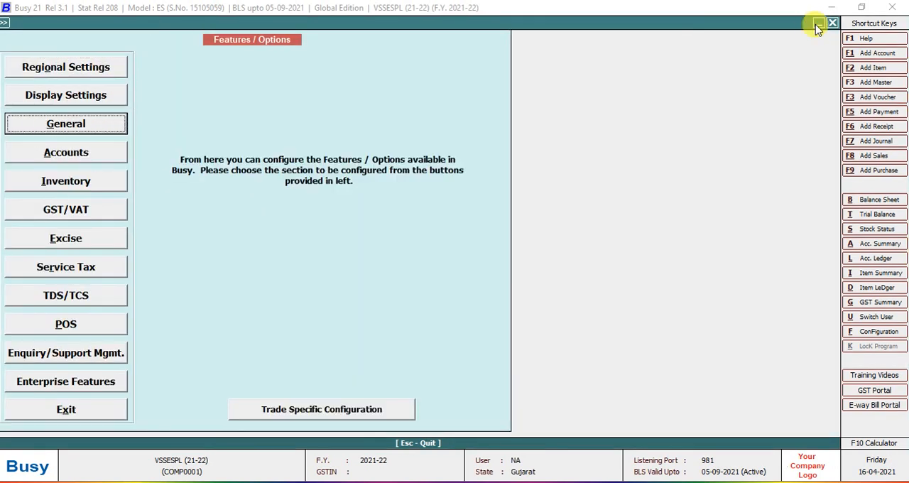
pyautogui.press('Return')
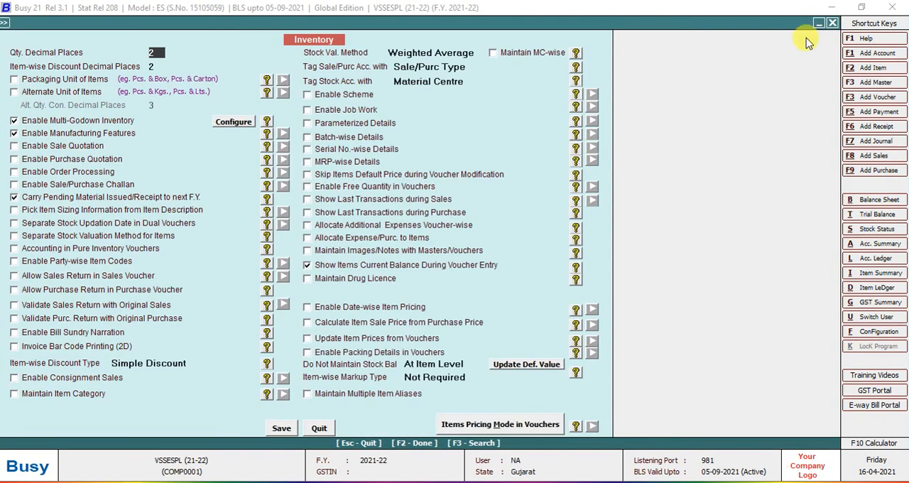
pyautogui.click(319, 427)
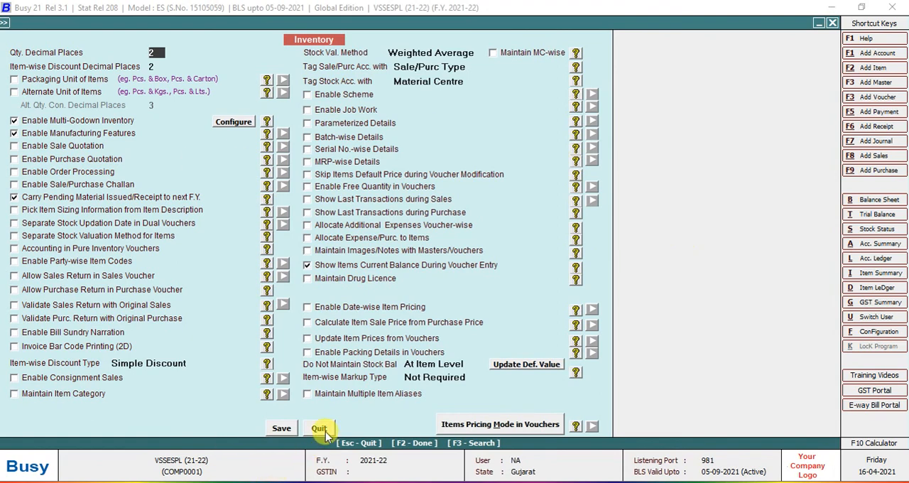
pyautogui.click(111, 411)
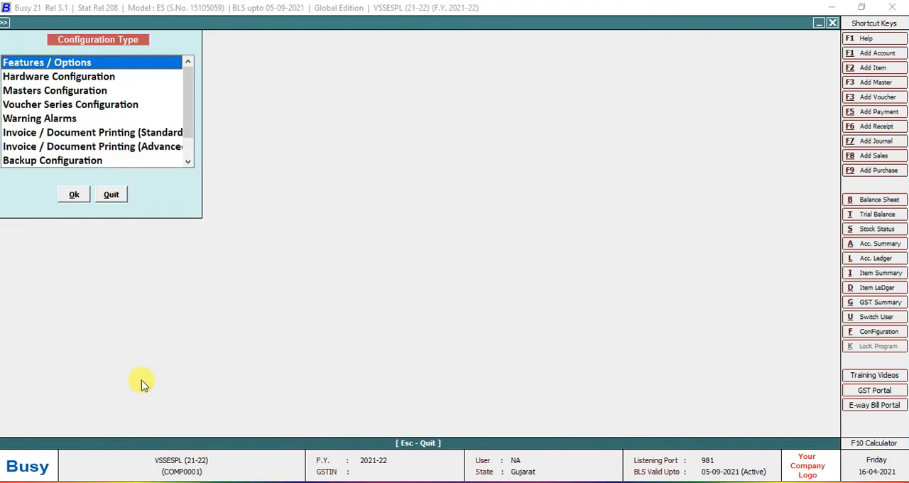
pyautogui.click(118, 199)
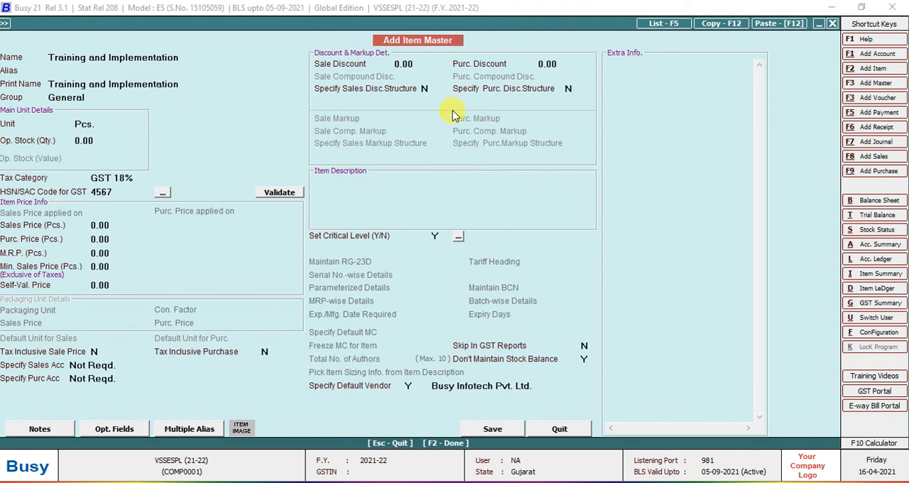
pyautogui.click(819, 27)
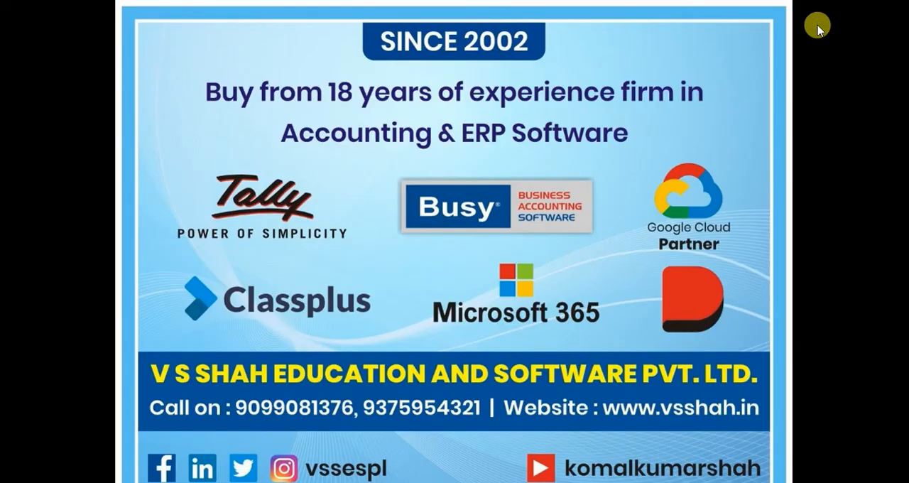